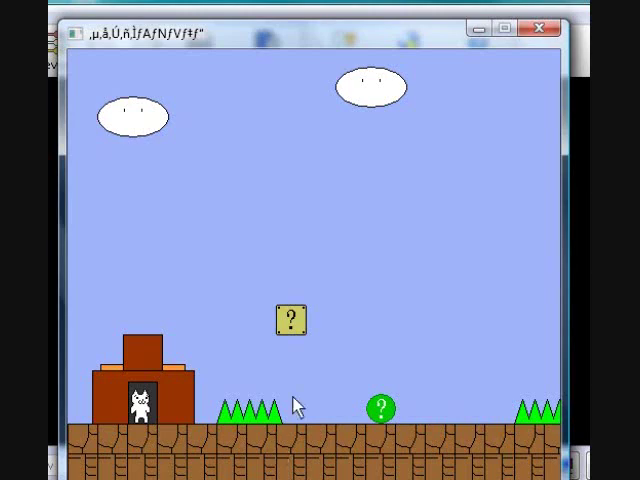
Run the cat past the spikes, hit the question block and jump onto the fire flower
{"action": "key", "text": "Right"}
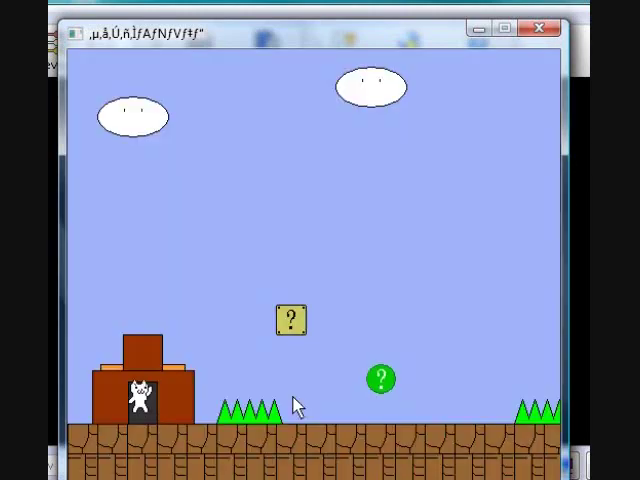
{"action": "key", "text": "Right"}
{"action": "key", "text": "Up"}
{"action": "key", "text": "Right"}
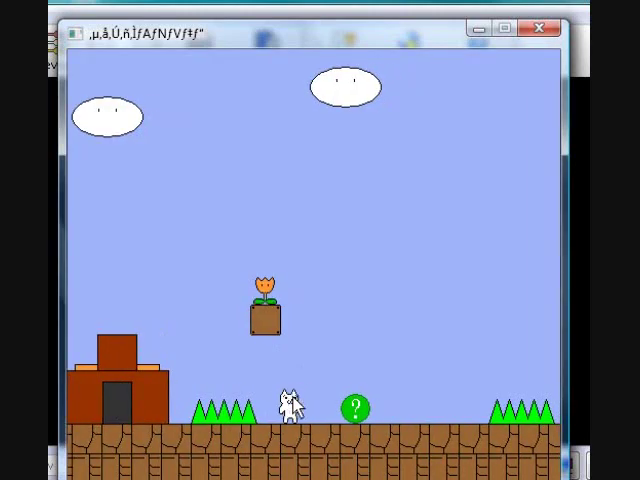
{"action": "key", "text": "Up"}
{"action": "key", "text": "Left"}
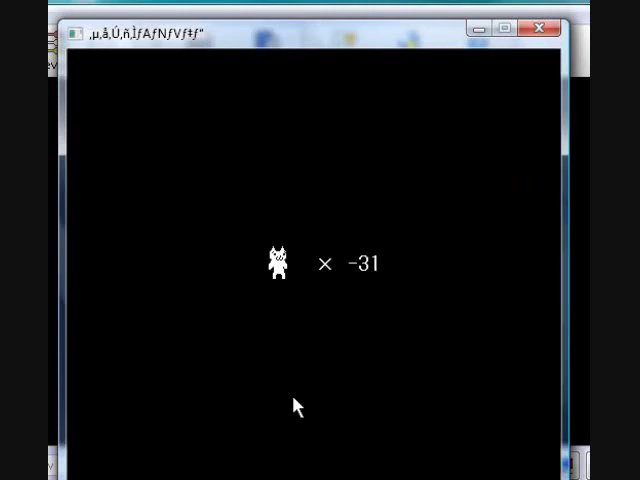
Run right from the castle past the spikes, then jump high back left
{"action": "key", "text": "Right"}
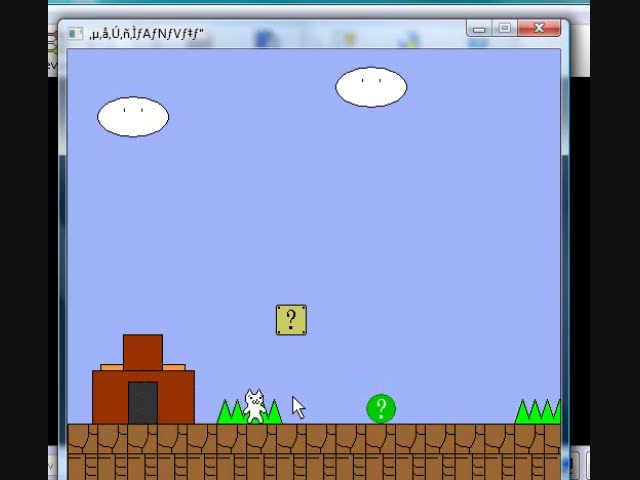
{"action": "key", "text": "Up"}
{"action": "key", "text": "Right"}
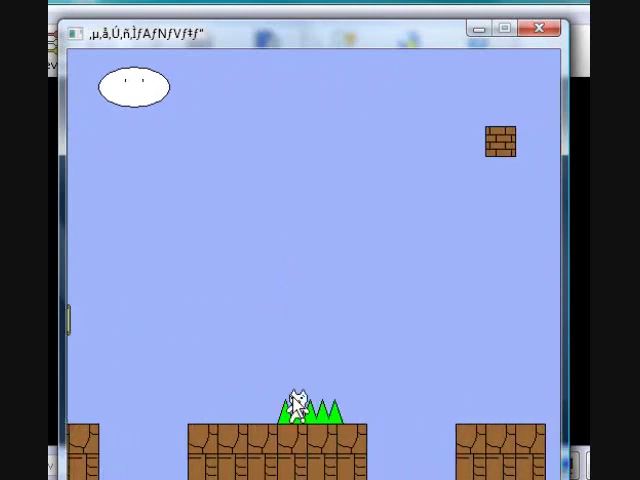
{"action": "key", "text": "Left"}
{"action": "key", "text": "Up"}
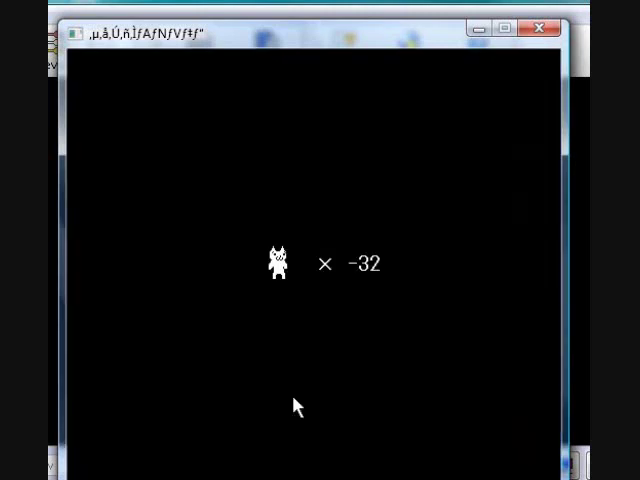
Start a new run, hitting the question block and jumping to the right platform
{"action": "key", "text": "Right"}
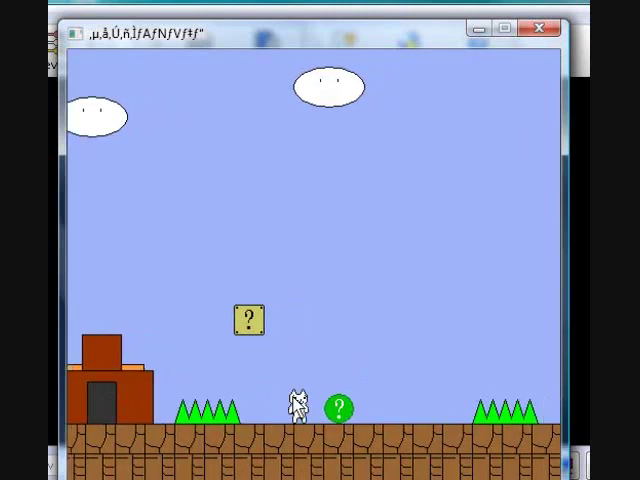
{"action": "key", "text": "Up"}
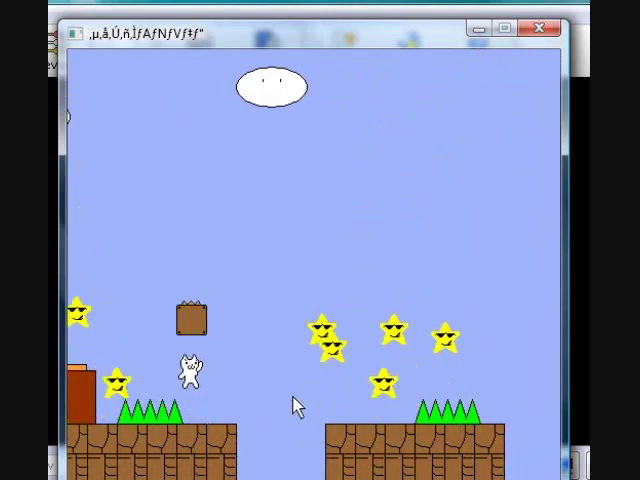
{"action": "key", "text": "Up"}
{"action": "key", "text": "Right"}
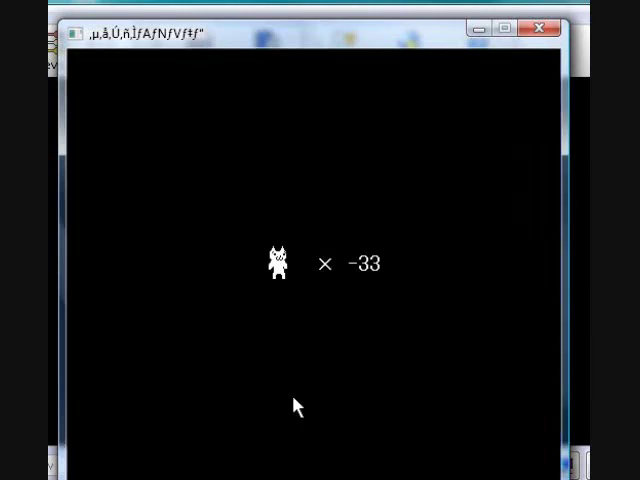
Clear the pit, hit the block, then jump the gap and the spikes
{"action": "key", "text": "Right"}
{"action": "key", "text": "Up"}
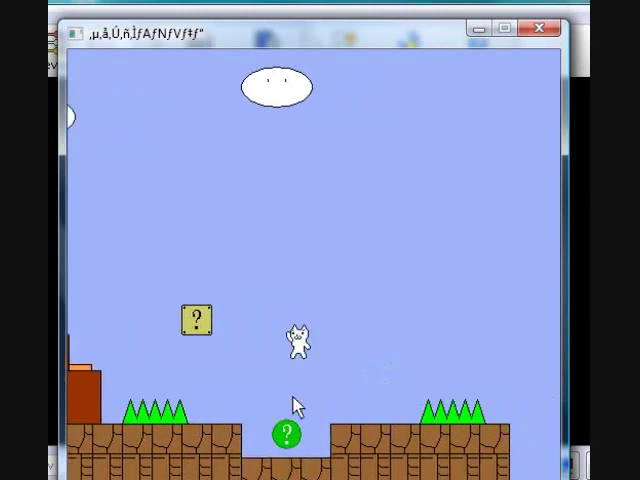
{"action": "key", "text": "Up"}
{"action": "key", "text": "Left"}
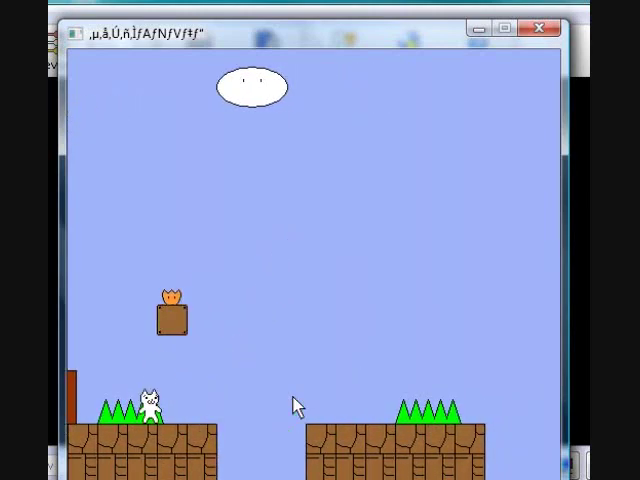
{"action": "key", "text": "Up"}
{"action": "key", "text": "Right"}
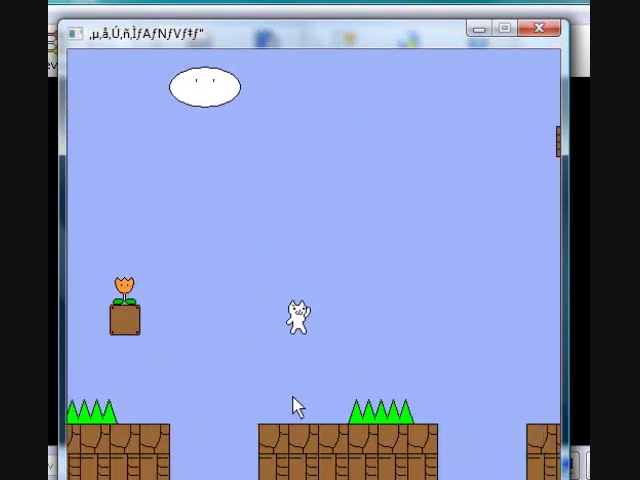
{"action": "key", "text": "Up"}
{"action": "key", "text": "Right"}
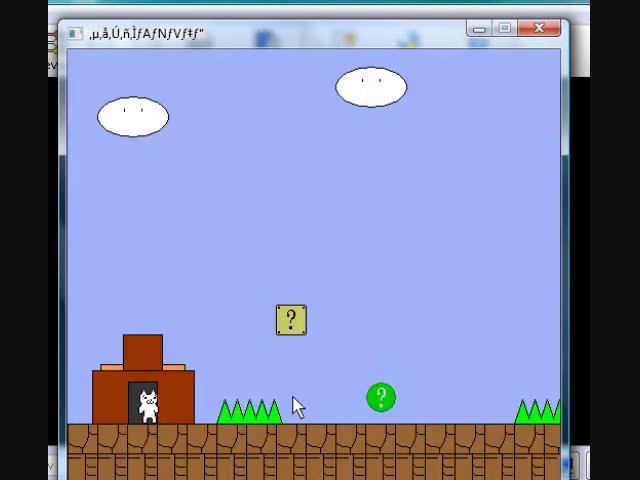
Run right from the castle past the spikes and jump high to advance
{"action": "key", "text": "Right"}
{"action": "key", "text": "Up"}
{"action": "key", "text": "Right"}
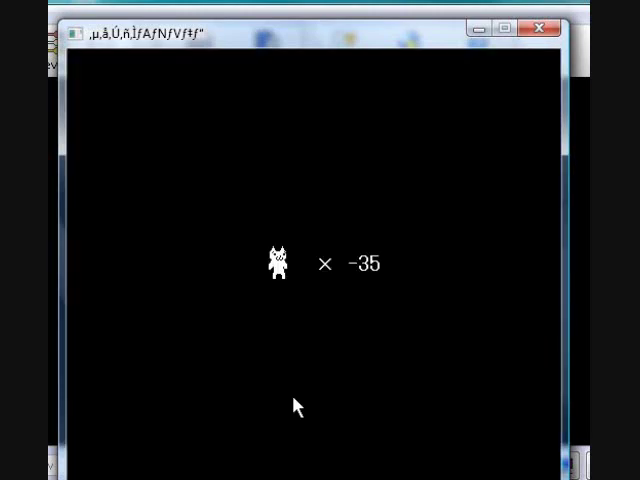
Run right from the castle and jump high
{"action": "key", "text": "Right"}
{"action": "key", "text": "Up"}
{"action": "key", "text": "Right"}
{"action": "key", "text": "Up"}
Restart and jump the cat across the first gap
{"action": "key", "text": "Right"}
{"action": "key", "text": "Up"}
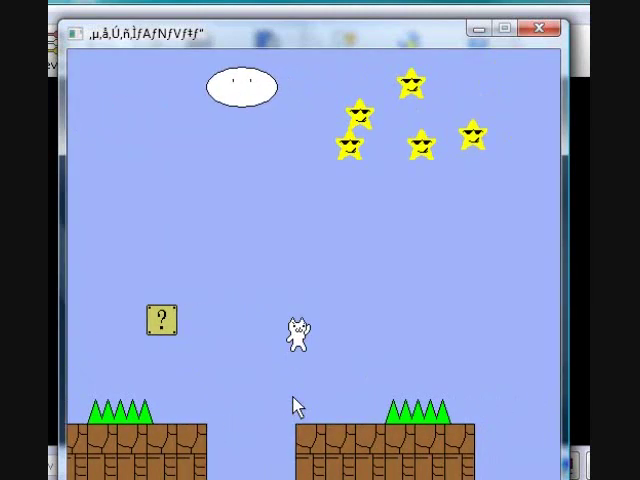
{"action": "key", "text": "Right"}
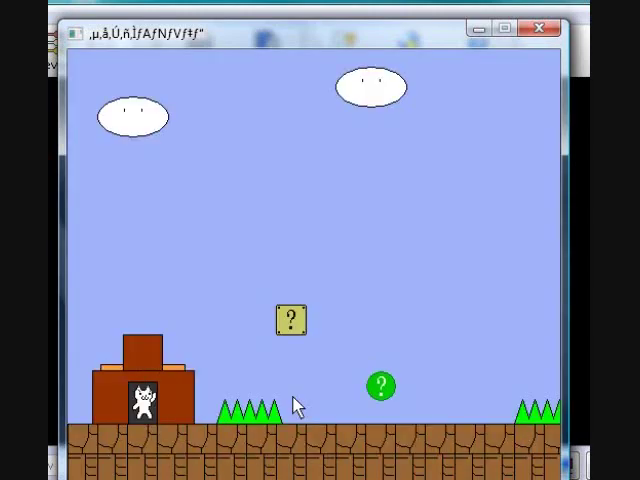
Leap the gap and spikes, then begin the next run from the door
{"action": "key", "text": "Right"}
{"action": "key", "text": "Right"}
{"action": "key", "text": "Up"}
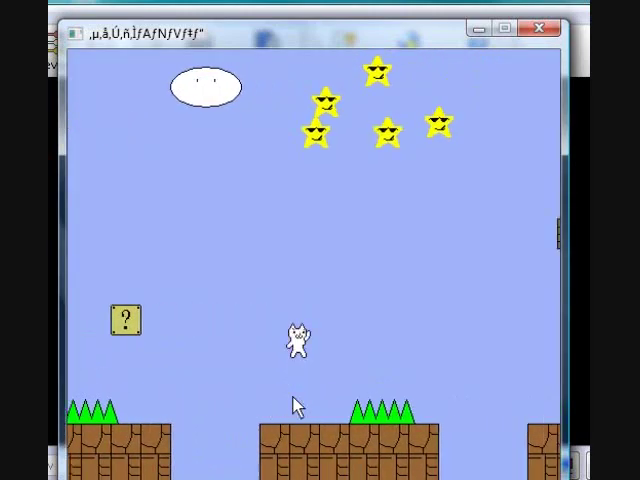
{"action": "key", "text": "Up"}
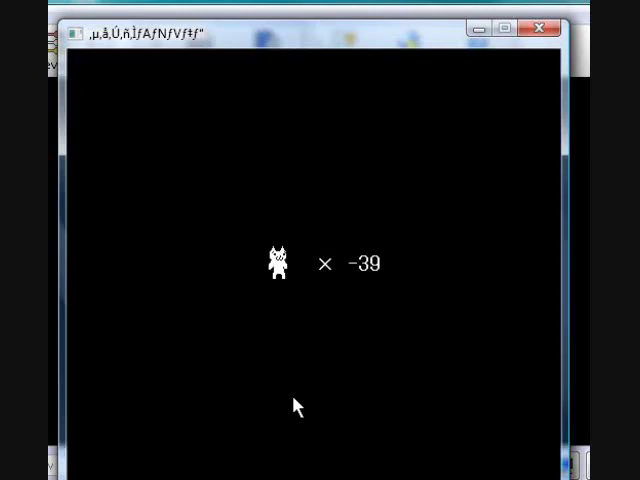
{"action": "key", "text": "Right"}
Run right through the level and jump for the left coins
{"action": "key", "text": "Right"}
{"action": "key", "text": "Up"}
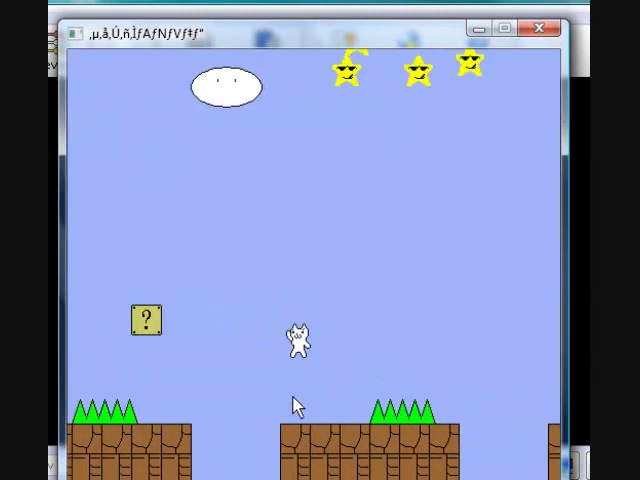
{"action": "key", "text": "Right"}
{"action": "key", "text": "Up"}
{"action": "key", "text": "Up"}
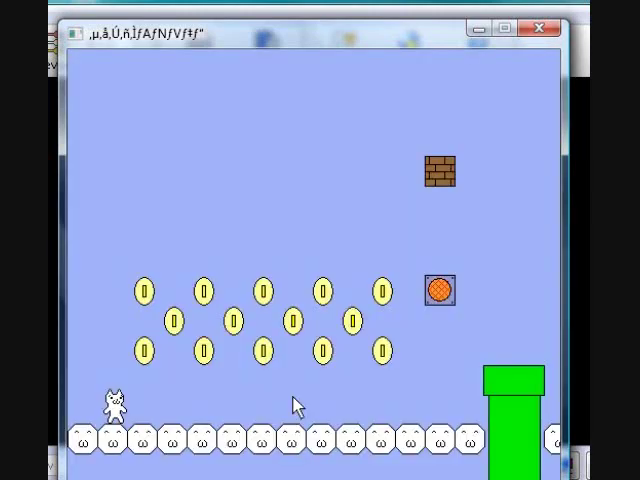
{"action": "key", "text": "Up"}
{"action": "key", "text": "Right"}
{"action": "key", "text": "Up"}
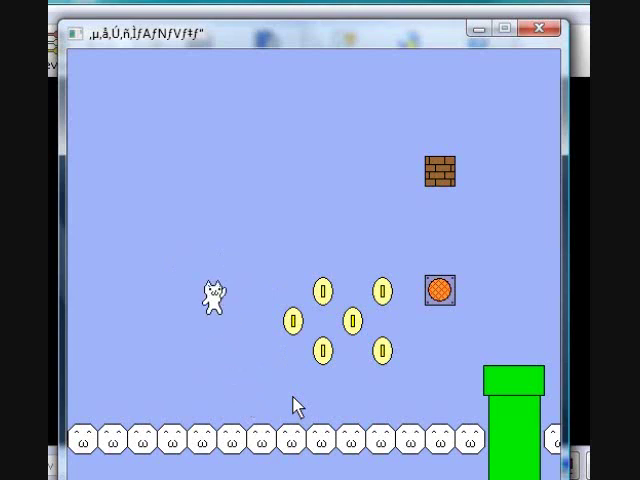
Collect the remaining coins and climb onto the green pipe
{"action": "key", "text": "Right"}
{"action": "key", "text": "Up"}
{"action": "key", "text": "Right"}
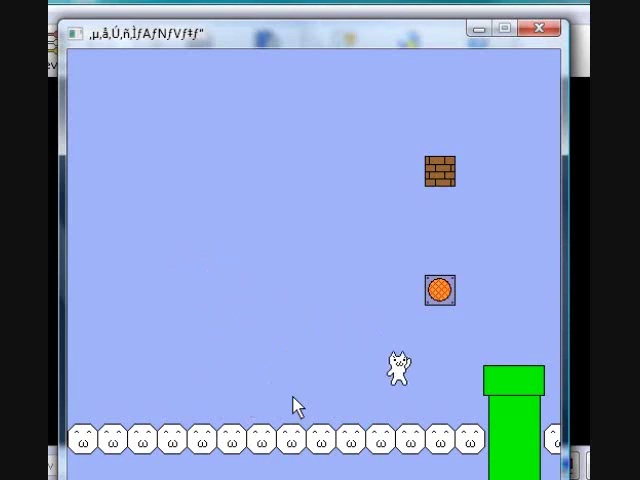
{"action": "key", "text": "Right"}
{"action": "key", "text": "Up"}
{"action": "key", "text": "Up"}
Hit the brick block left of the pipe, then jump toward the coin block
{"action": "key", "text": "Left"}
{"action": "key", "text": "Up"}
{"action": "key", "text": "Right"}
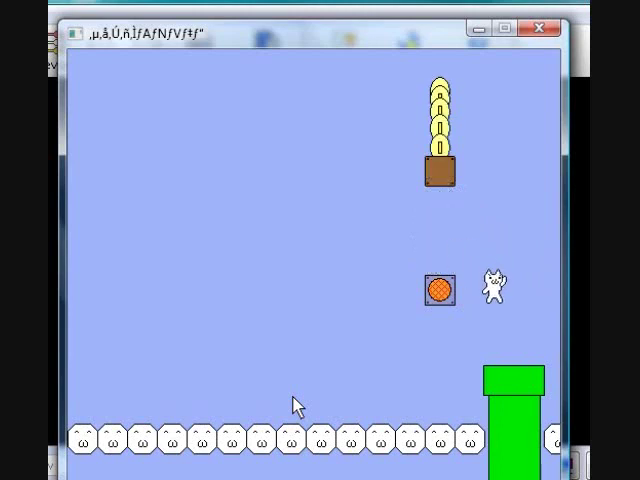
{"action": "key", "text": "Left"}
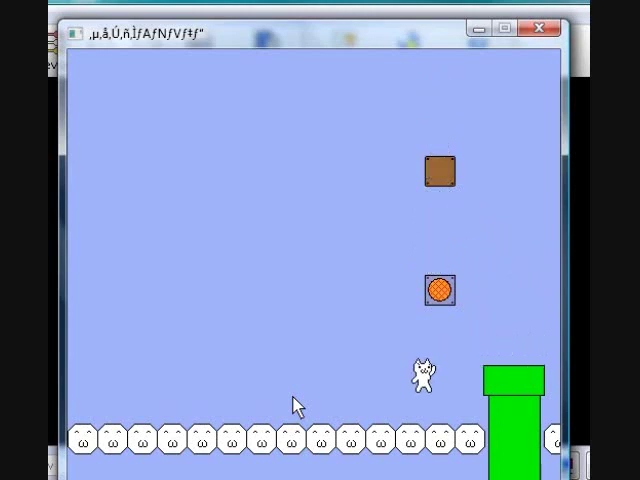
{"action": "key", "text": "Up"}
{"action": "key", "text": "Return"}
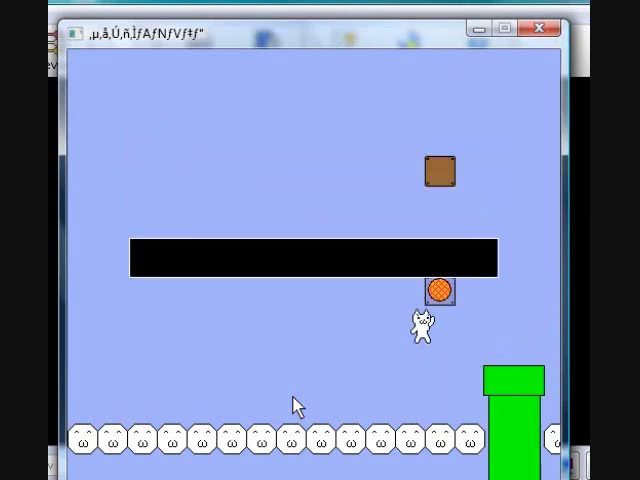
{"action": "key", "text": "Up"}
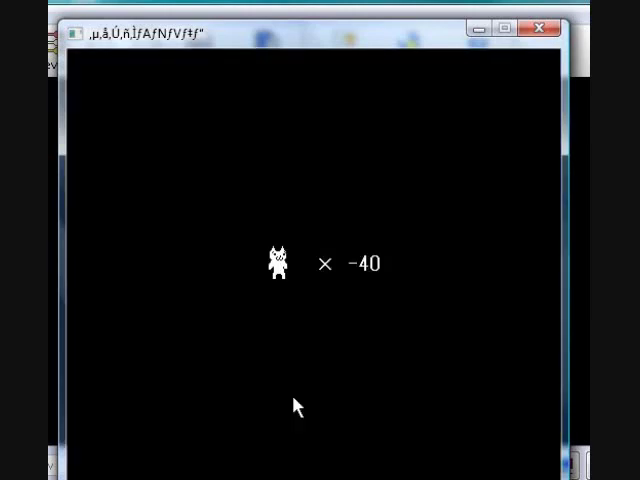
Run past the spikes, dodge the falling stars and cross the crowned enemy's platforms
{"action": "key", "text": "Right"}
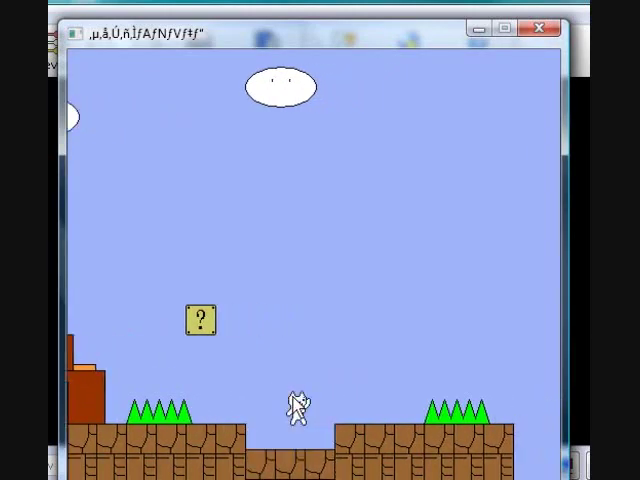
{"action": "key", "text": "Up"}
{"action": "key", "text": "Right"}
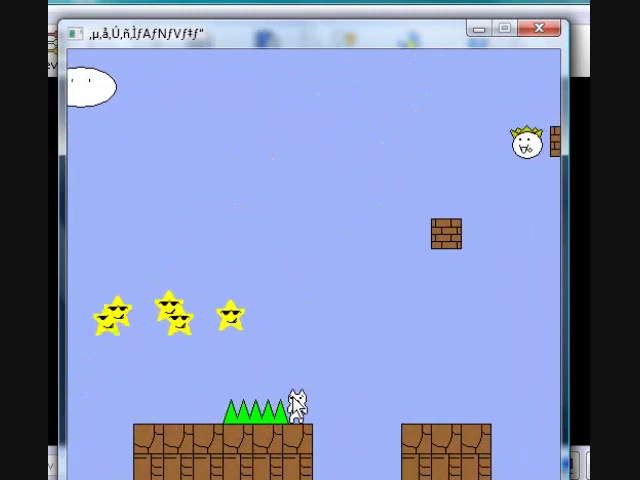
{"action": "key", "text": "Up"}
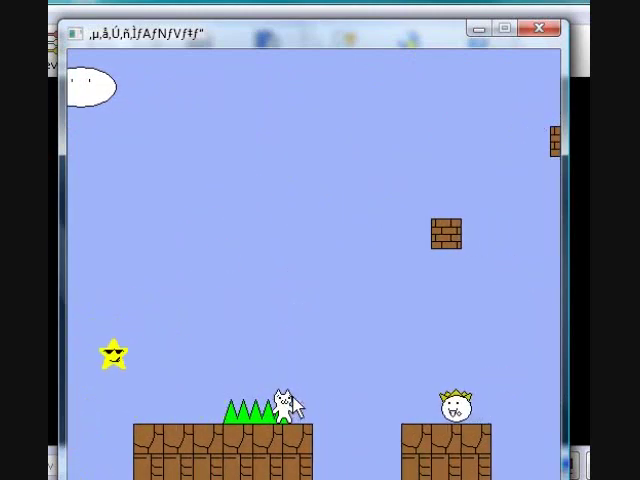
{"action": "key", "text": "Up"}
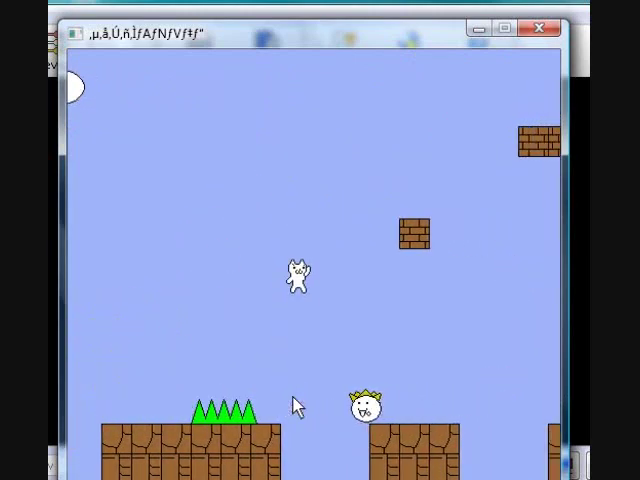
{"action": "key", "text": "Right"}
{"action": "key", "text": "Up"}
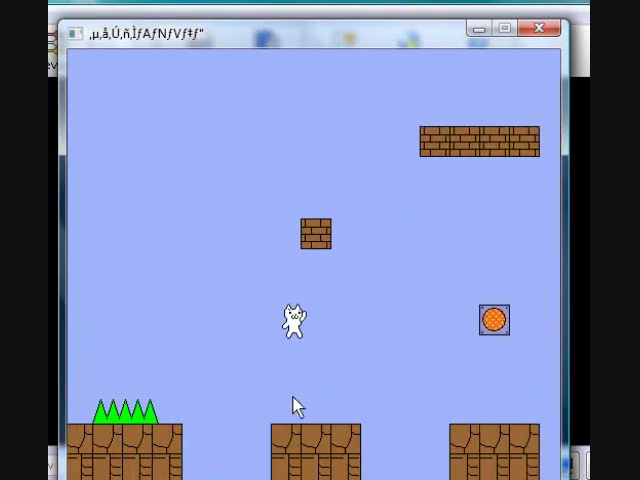
Climb onto the orange block and jump left into the bricks for coins
{"action": "key", "text": "Right"}
{"action": "key", "text": "Up"}
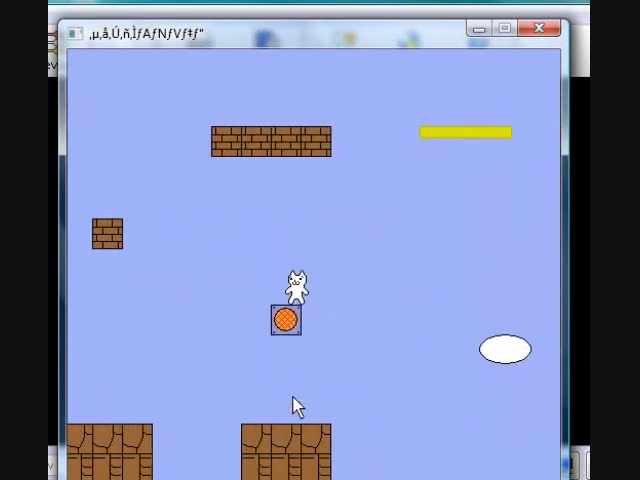
{"action": "key", "text": "Right"}
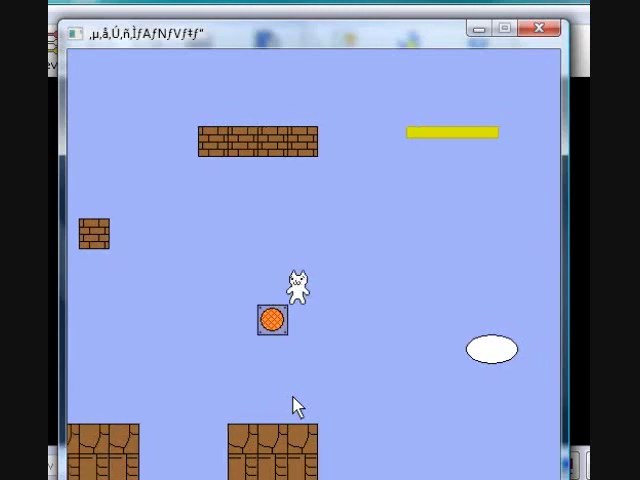
{"action": "key", "text": "Left"}
{"action": "key", "text": "Up"}
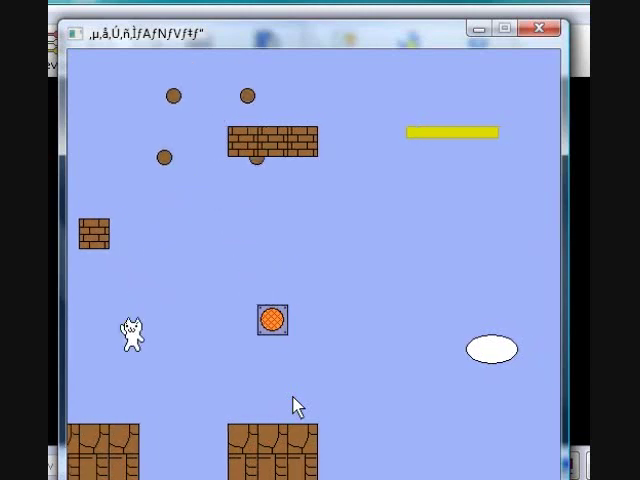
{"action": "key", "text": "Up"}
{"action": "key", "text": "Right"}
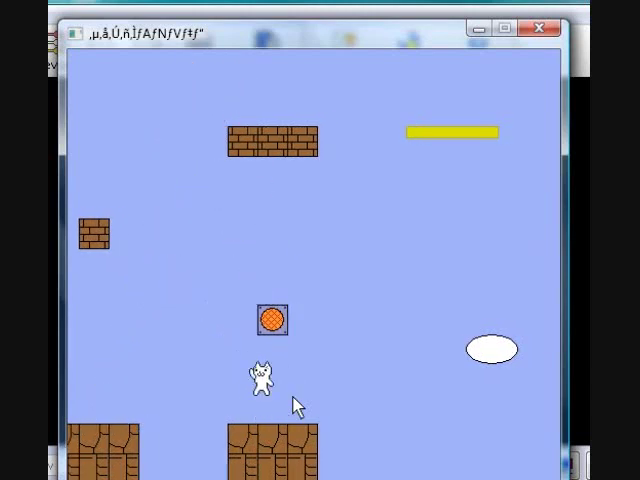
Hit the orange hint block from below, climb on top, reach the small brick block
{"action": "key", "text": "Up"}
{"action": "key", "text": "Return"}
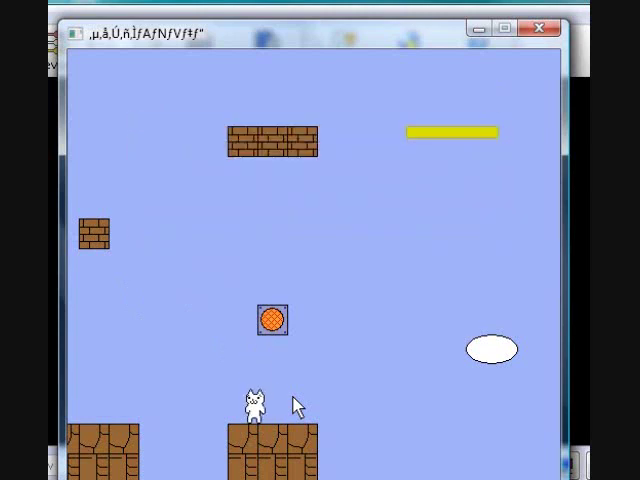
{"action": "key", "text": "Up"}
{"action": "key", "text": "Right"}
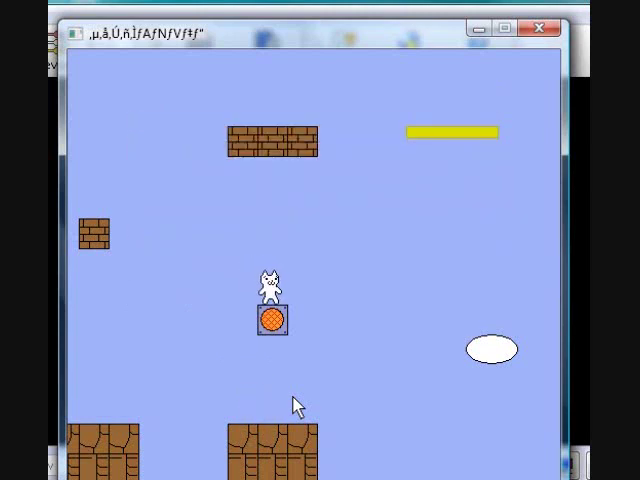
{"action": "key", "text": "Up"}
{"action": "key", "text": "Left"}
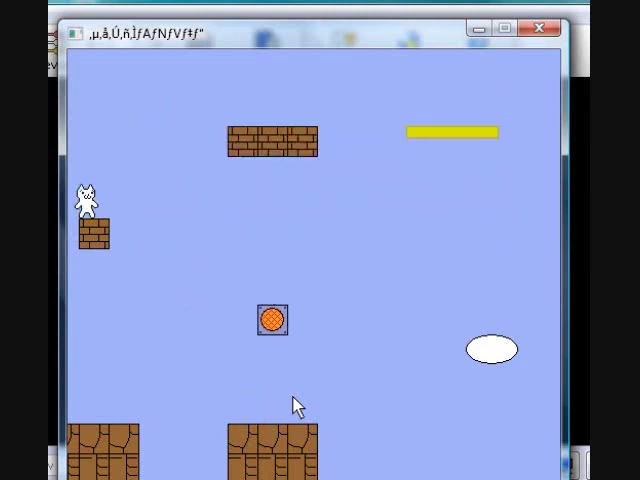
Leap to the brick platform, head right, and land on the spiky trap block
{"action": "key", "text": "Up"}
{"action": "key", "text": "Right"}
{"action": "key", "text": "Right"}
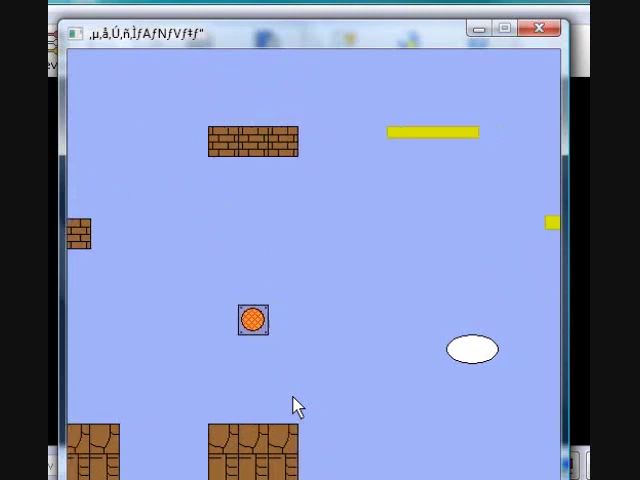
{"action": "key", "text": "Up"}
{"action": "key", "text": "Right"}
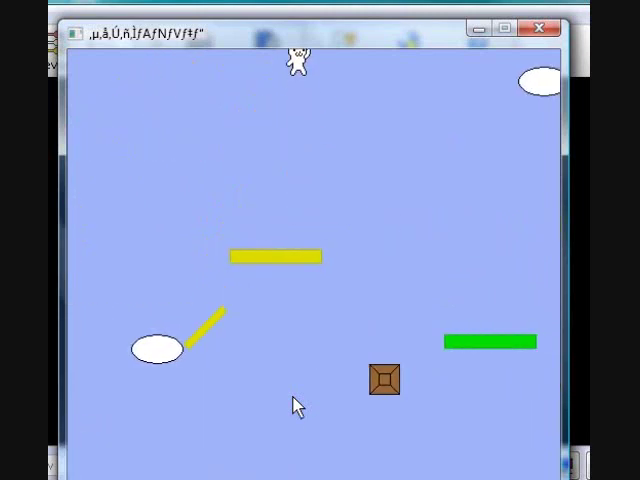
{"action": "key", "text": "Up"}
{"action": "key", "text": "Left"}
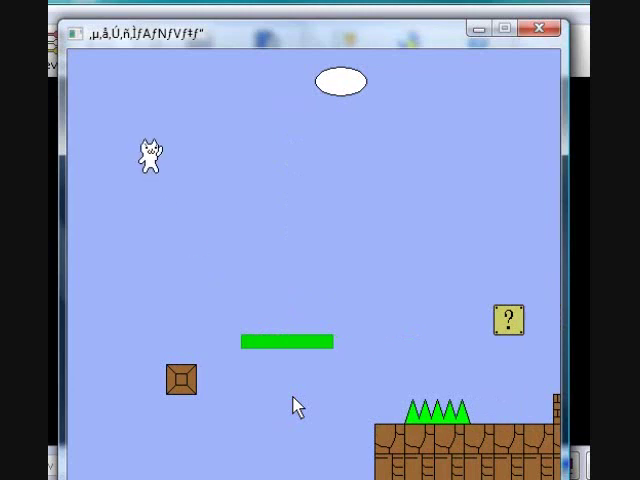
{"action": "key", "text": "Up"}
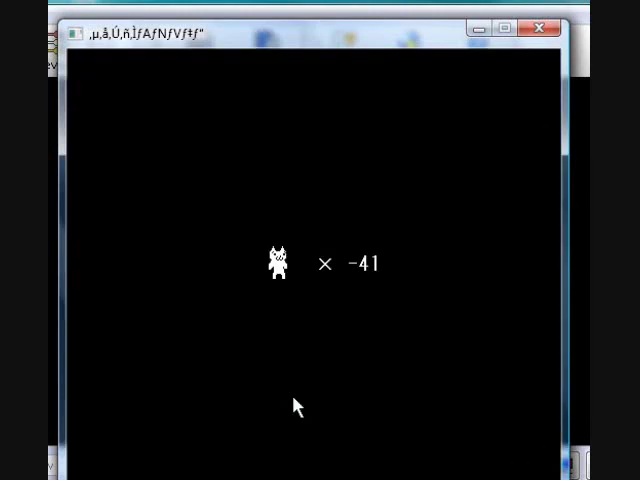
Run right after restarting until the cat dies on the spikes
{"action": "key", "text": "Right"}
{"action": "key", "text": "Up"}
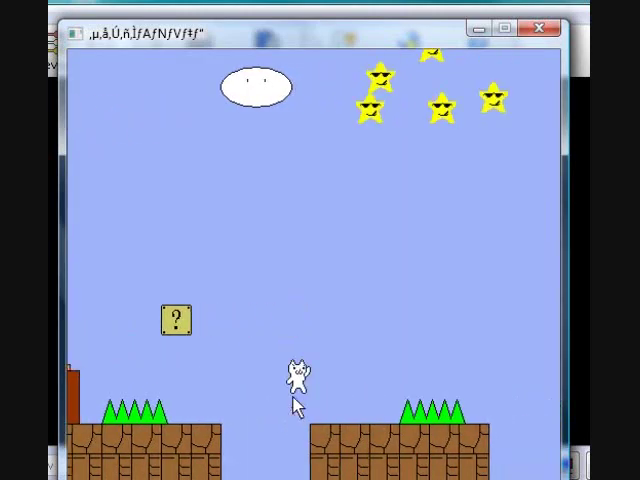
{"action": "key", "text": "Right"}
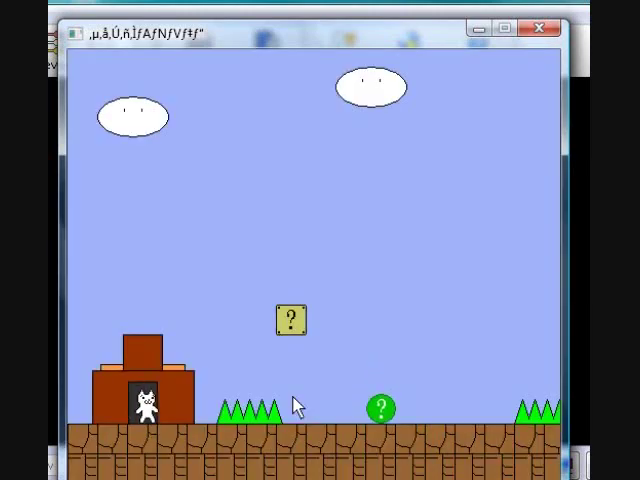
Run again from the castle, dodge the stars, and fall into the gap
{"action": "key", "text": "Right"}
{"action": "key", "text": "Up"}
{"action": "key", "text": "Right"}
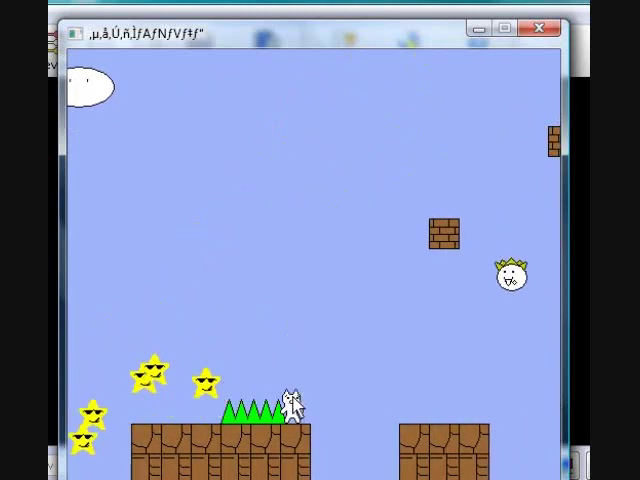
{"action": "key", "text": "Up"}
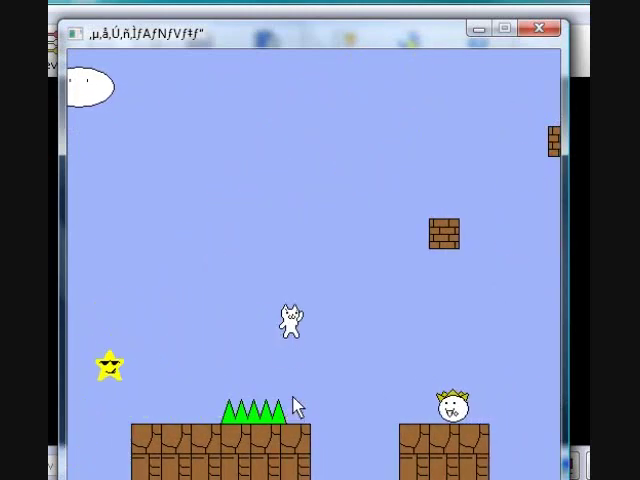
{"action": "key", "text": "Up"}
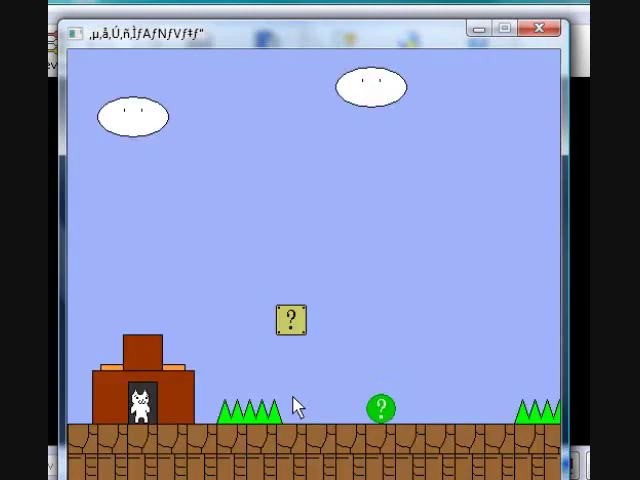
Jump the gap, dodge the falling stars and cross the platforms
{"action": "key", "text": "Right"}
{"action": "key", "text": "Up"}
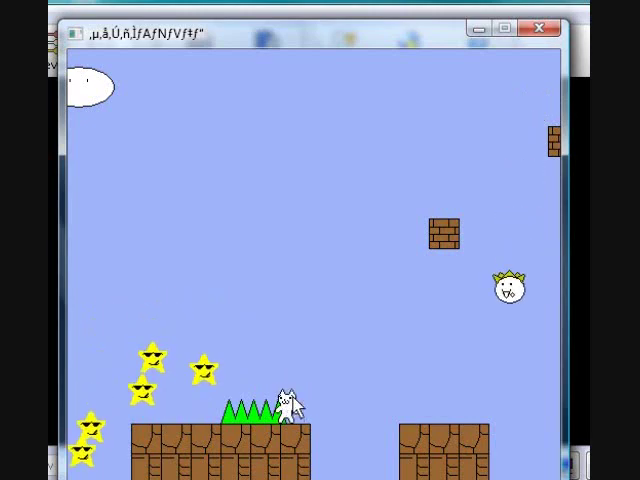
{"action": "key", "text": "Up"}
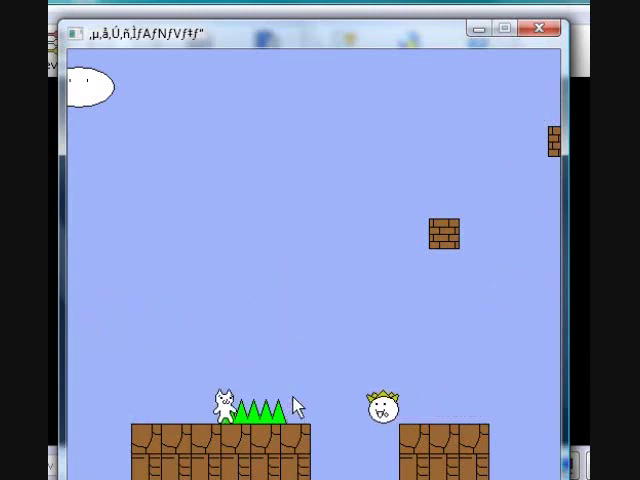
{"action": "key", "text": "Right"}
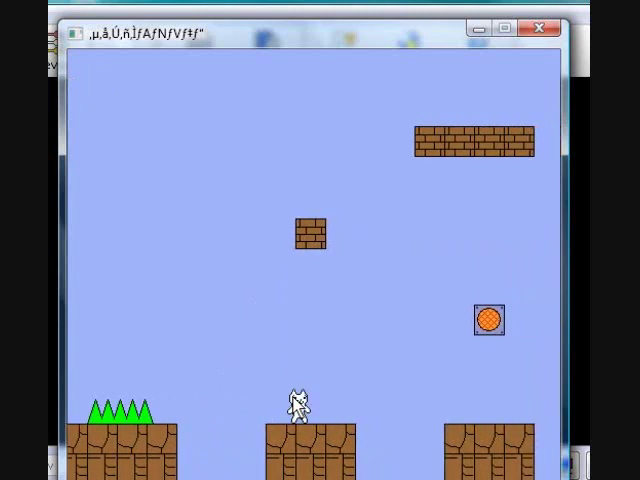
{"action": "key", "text": "Up"}
{"action": "key", "text": "Right"}
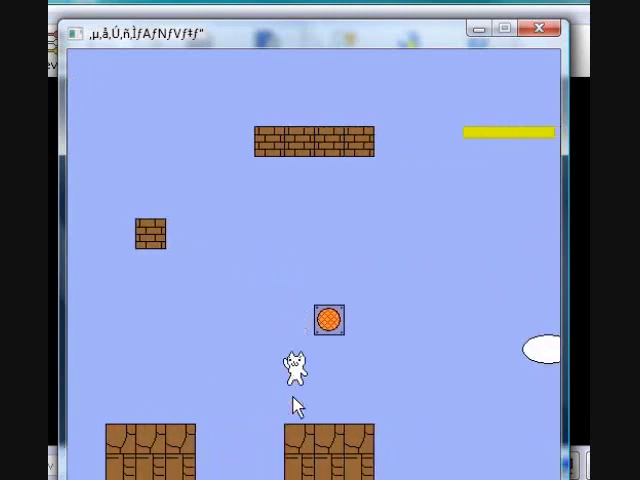
Jump onto the orange block and break the brick platform up-left
{"action": "key", "text": "Up"}
{"action": "key", "text": "Right"}
{"action": "key", "text": "Left"}
{"action": "key", "text": "Up"}
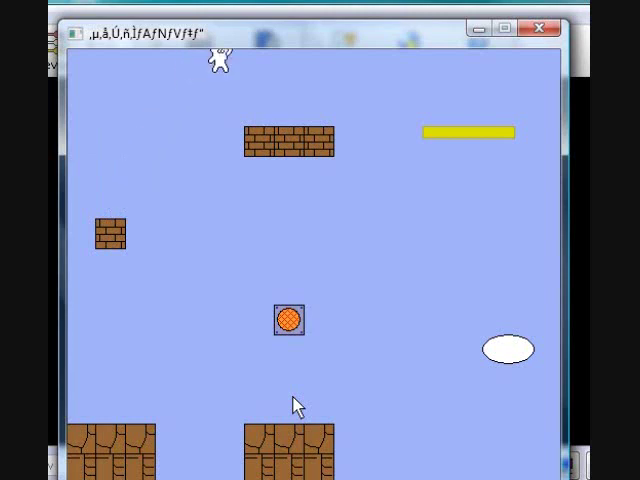
Start another run and fall off the level heading right
{"action": "key", "text": "Right"}
{"action": "key", "text": "Up"}
{"action": "key", "text": "Right"}
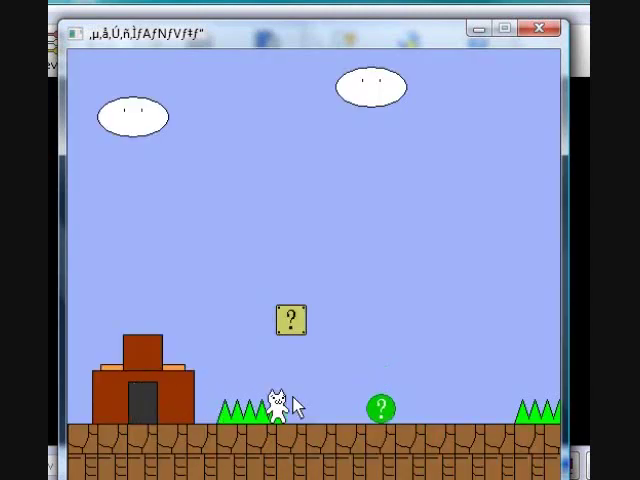
Run and jump right, crossing the gap, until the cat falls and lives show -48
{"action": "key", "text": "Right"}
{"action": "key", "text": "Up"}
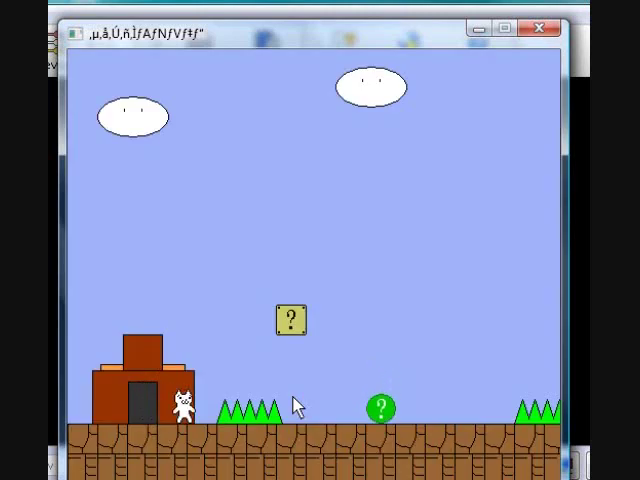
{"action": "key", "text": "Right"}
{"action": "key", "text": "Up"}
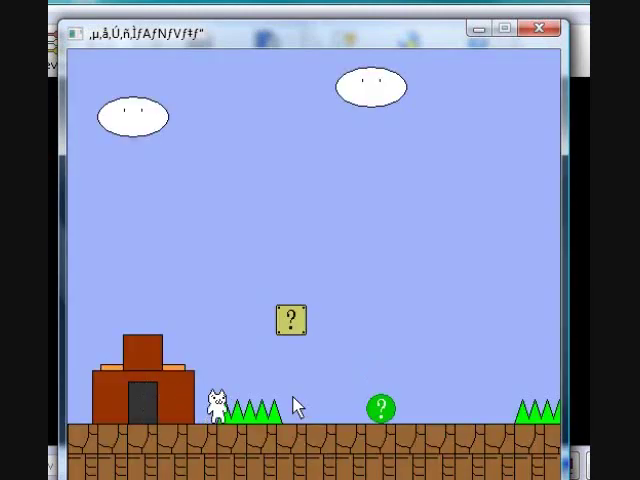
{"action": "key", "text": "Right"}
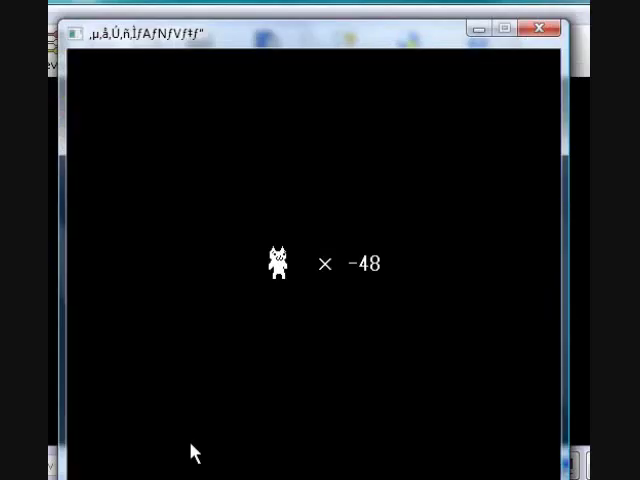
Start the level and run the cat, jumping, toward the pit
{"action": "key", "text": "Right"}
{"action": "key", "text": "Up"}
{"action": "key", "text": "Right"}
Retry, jumping the cat over the spikes and running right past them
{"action": "key", "text": "Right"}
{"action": "key", "text": "Up"}
{"action": "key", "text": "Right"}
Walk past the spikes and make a high jump to the right
{"action": "key", "text": "Right"}
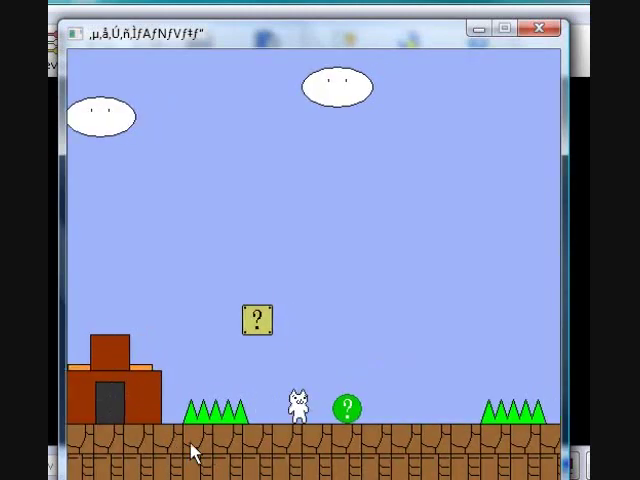
{"action": "key", "text": "Up"}
{"action": "key", "text": "Right"}
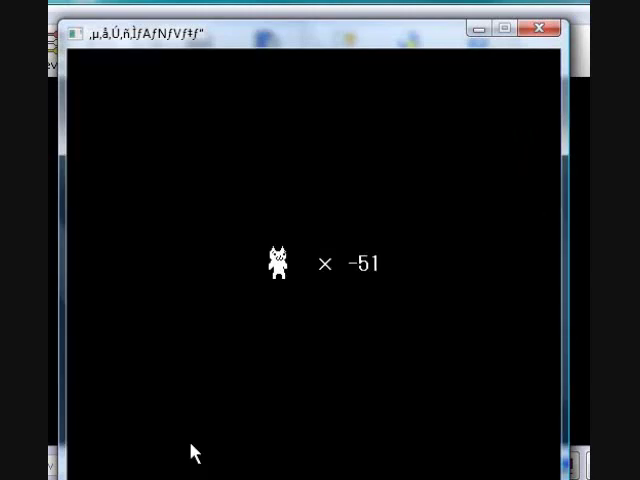
Clear the gaps via the middle platform and head for the orange block
{"action": "key", "text": "Right"}
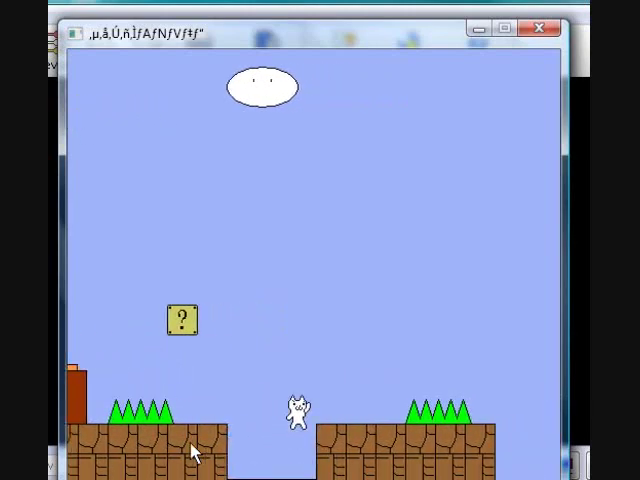
{"action": "key", "text": "Right"}
{"action": "key", "text": "Up"}
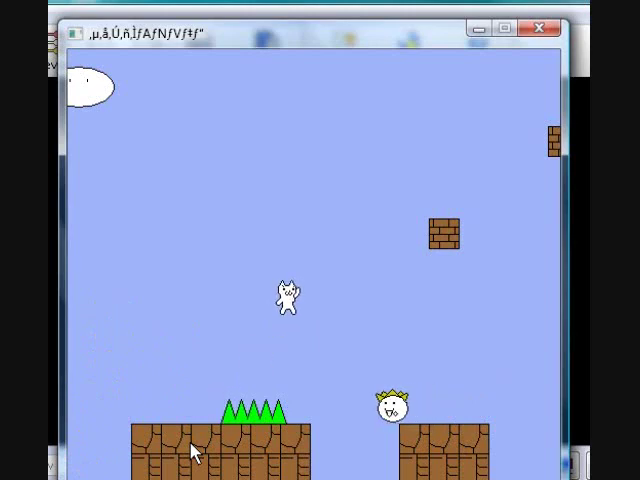
{"action": "key", "text": "Right"}
{"action": "key", "text": "Up"}
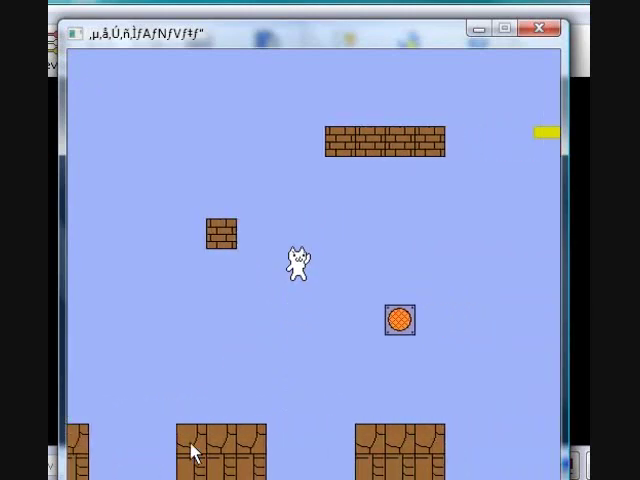
{"action": "key", "text": "Right"}
Finish the hop onto the orange block
{"action": "key", "text": "Up"}
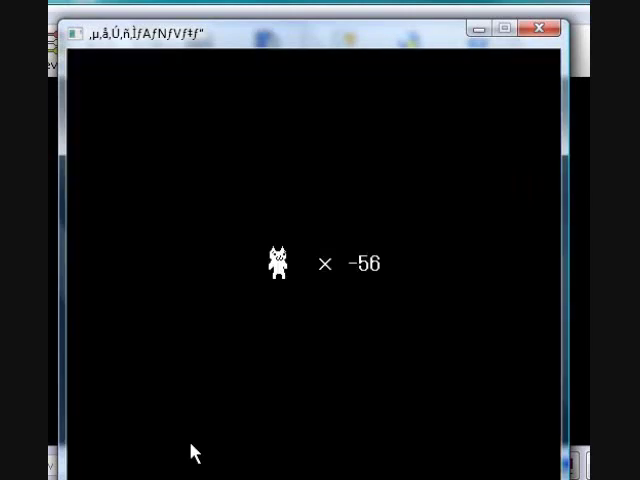
Run and jump the cat right, passing under the orange block
{"action": "key", "text": "Right"}
{"action": "key", "text": "Up"}
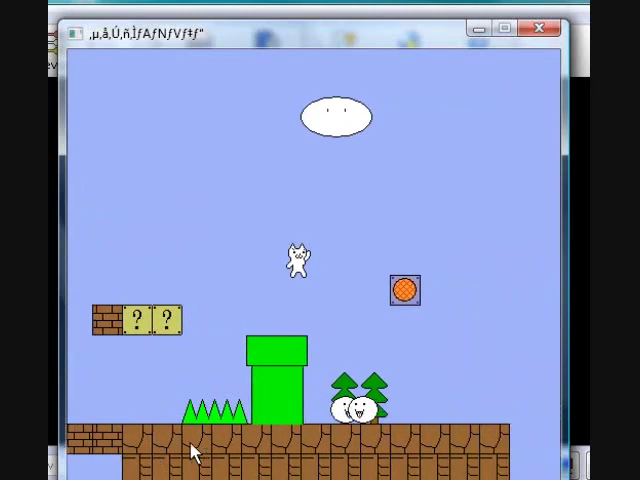
{"action": "key", "text": "Right"}
{"action": "key", "text": "Up"}
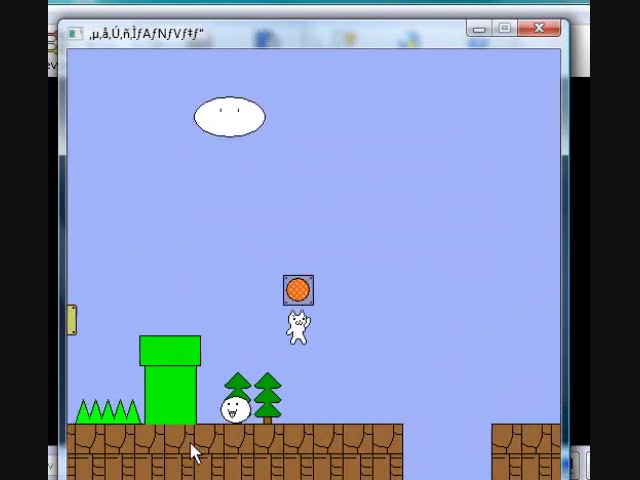
{"action": "key", "text": "Right"}
{"action": "key", "text": "Up"}
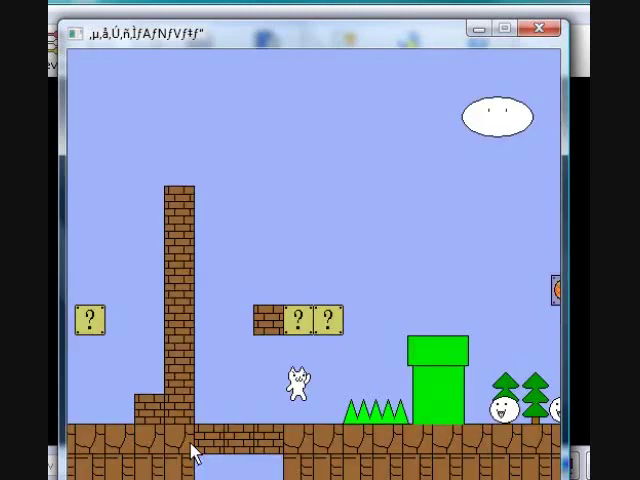
On the restart, jump into the orange block, then cross the gap to the far platform
{"action": "key", "text": "Right"}
{"action": "key", "text": "Up"}
{"action": "key", "text": "Right"}
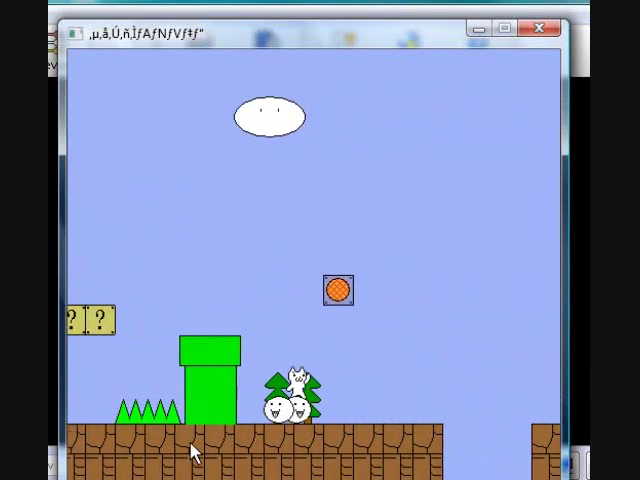
{"action": "key", "text": "Up"}
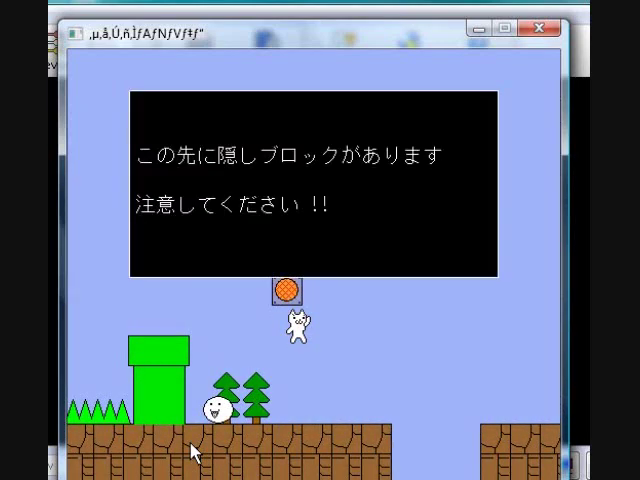
{"action": "key", "text": "Right"}
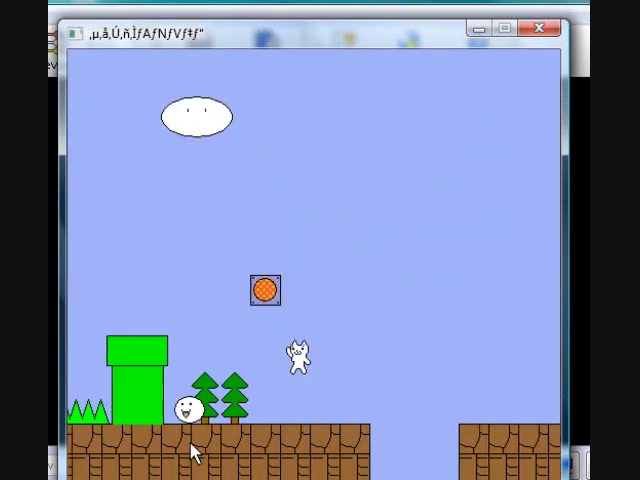
{"action": "key", "text": "Up"}
{"action": "key", "text": "Right"}
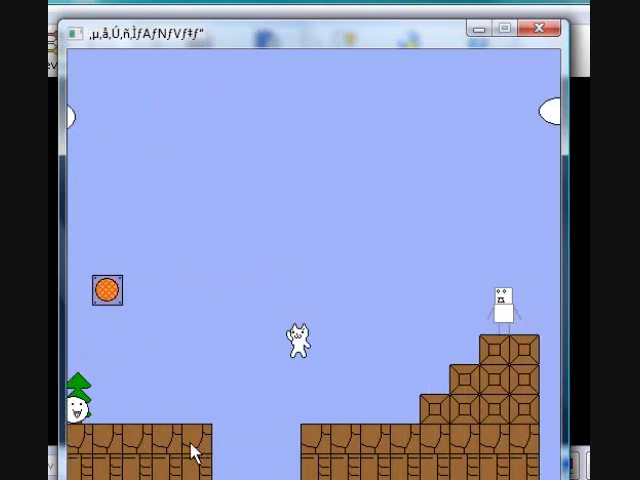
Climb the block staircase and leap across to the green platform beside the enemy
{"action": "key", "text": "Right"}
{"action": "key", "text": "Up"}
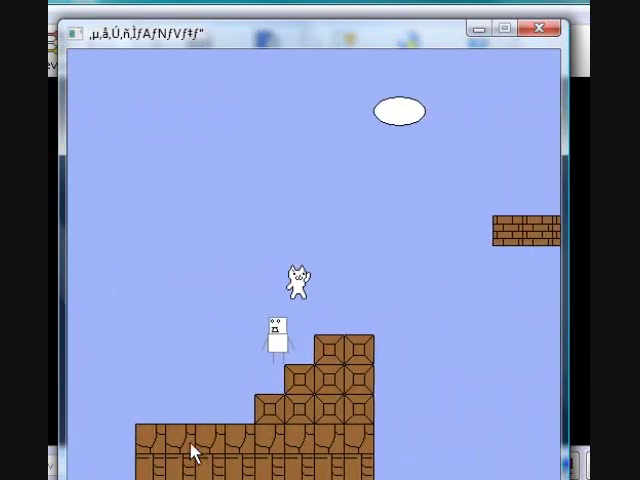
{"action": "key", "text": "Up"}
{"action": "key", "text": "Right"}
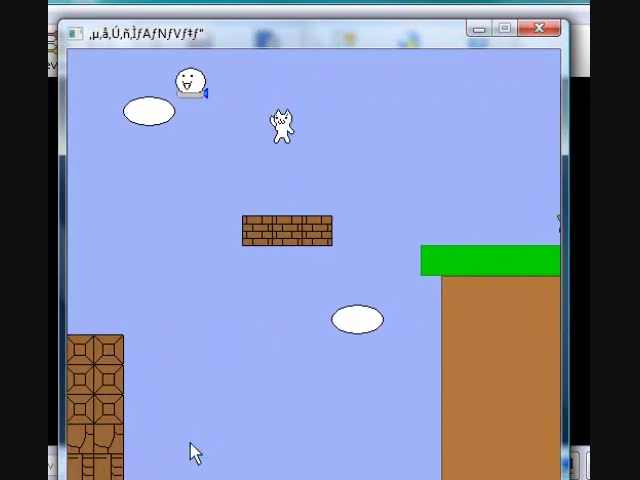
{"action": "key", "text": "Right"}
{"action": "key", "text": "Up"}
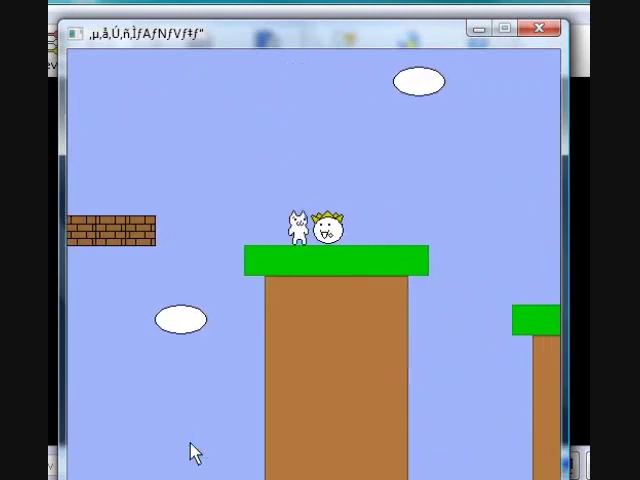
{"action": "key", "text": "Up"}
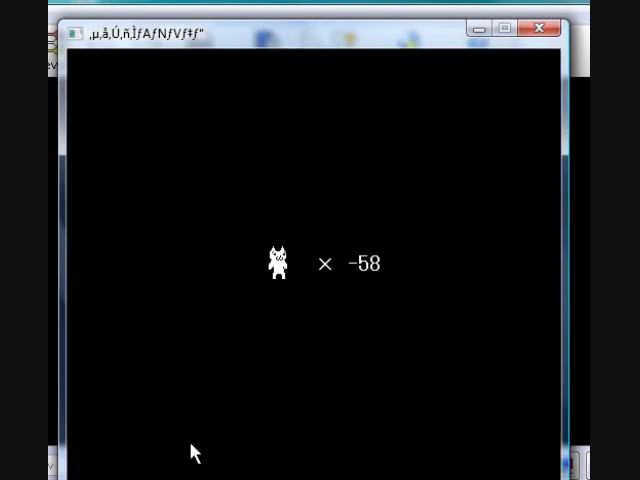
Start the next retry by running right and jumping past the orange block
{"action": "key", "text": "Right"}
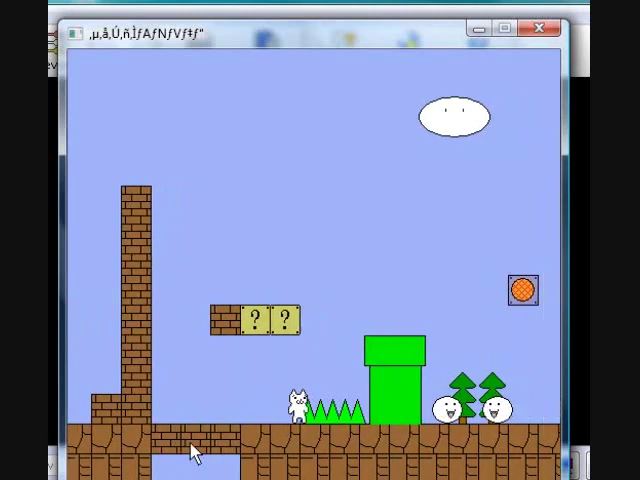
{"action": "key", "text": "Up"}
{"action": "key", "text": "Right"}
{"action": "key", "text": "Up"}
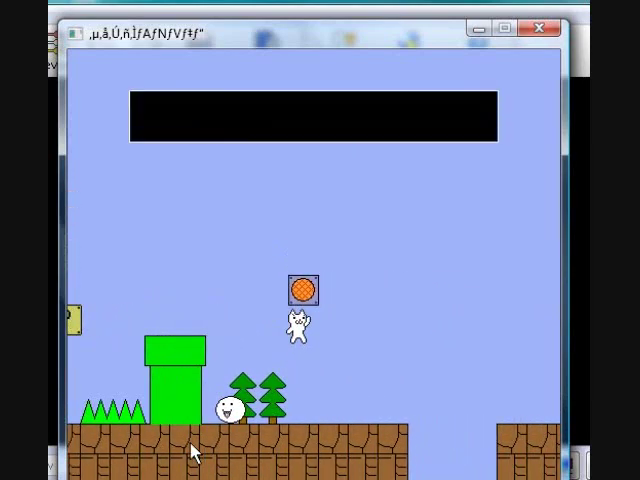
{"action": "key", "text": "Right"}
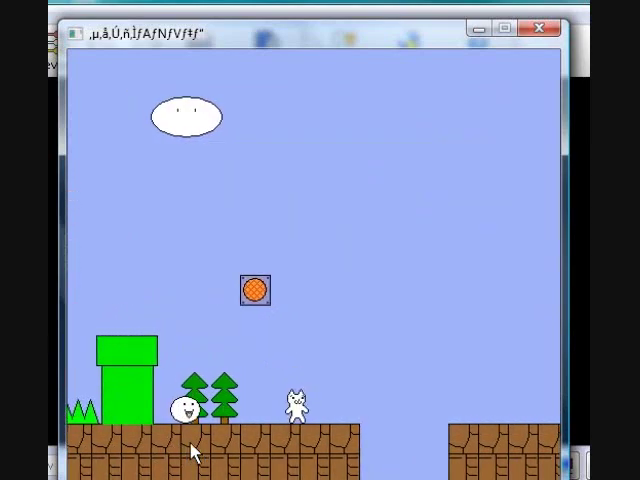
{"action": "key", "text": "Up"}
Climb the brick staircase and leap onto the floating bricks
{"action": "key", "text": "Right"}
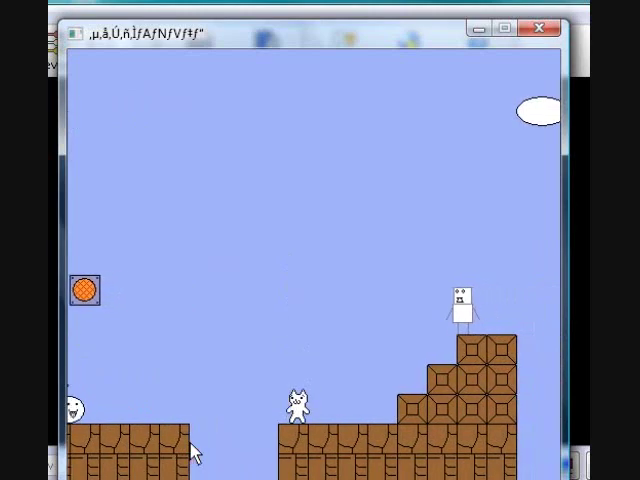
{"action": "key", "text": "Up"}
{"action": "key", "text": "Up"}
{"action": "key", "text": "Right"}
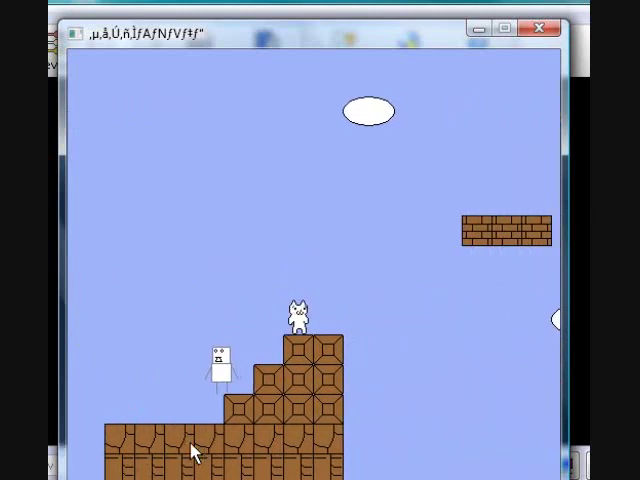
{"action": "key", "text": "Right"}
{"action": "key", "text": "Up"}
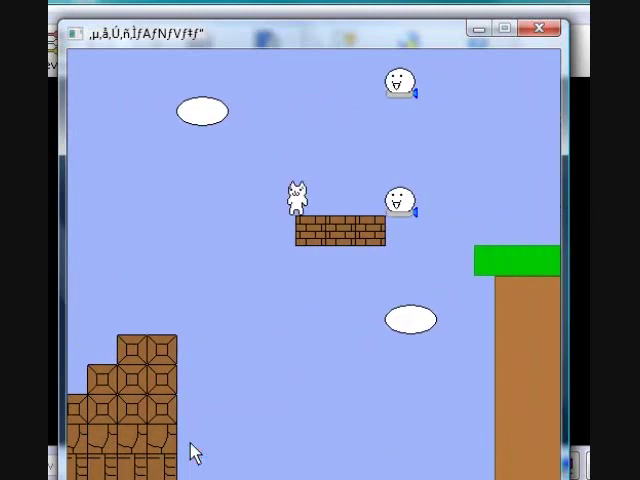
{"action": "key", "text": "Up"}
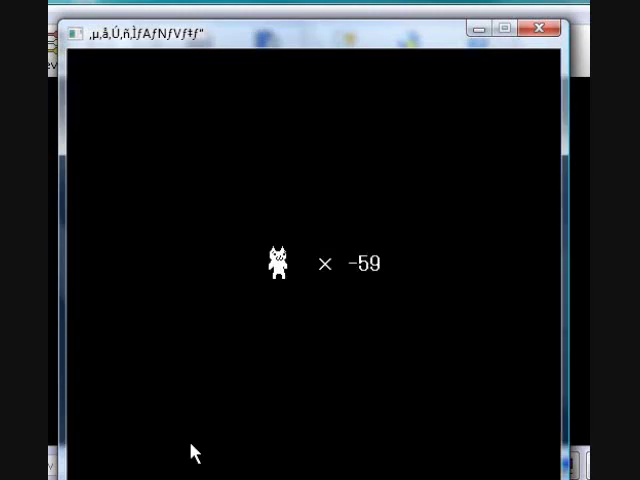
Hit the orange block, dismiss its warning, and jump the gap and robot enemy
{"action": "key", "text": "Right"}
{"action": "key", "text": "Up"}
{"action": "key", "text": "Right"}
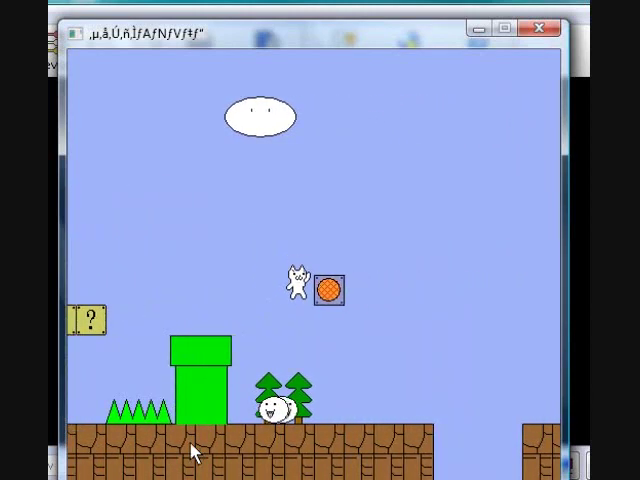
{"action": "key", "text": "Up"}
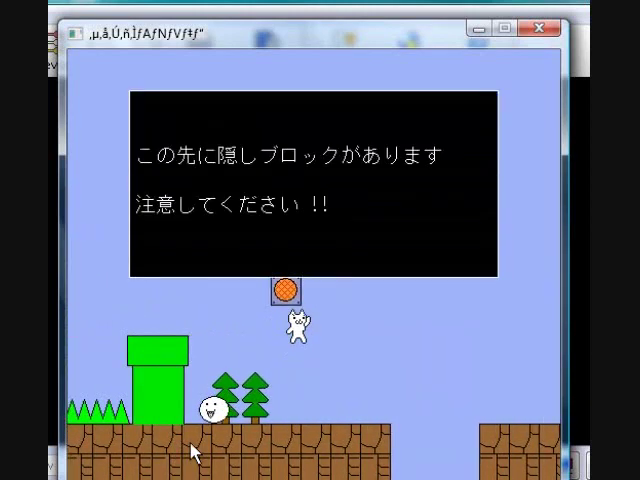
{"action": "key", "text": "Return"}
{"action": "key", "text": "Right"}
{"action": "key", "text": "Up"}
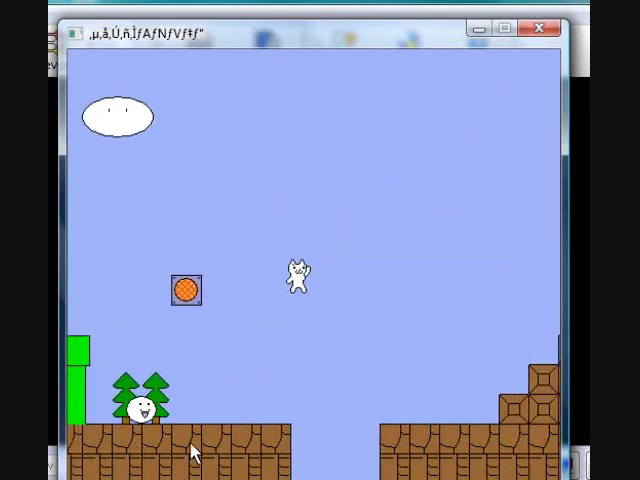
{"action": "key", "text": "Right"}
{"action": "key", "text": "Up"}
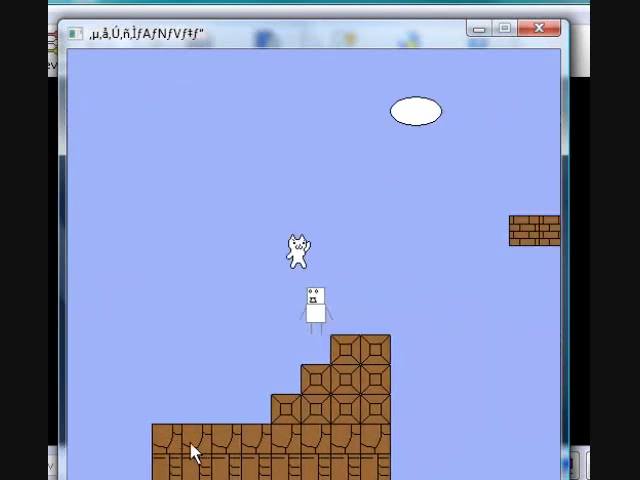
{"action": "key", "text": "Right"}
{"action": "key", "text": "Right"}
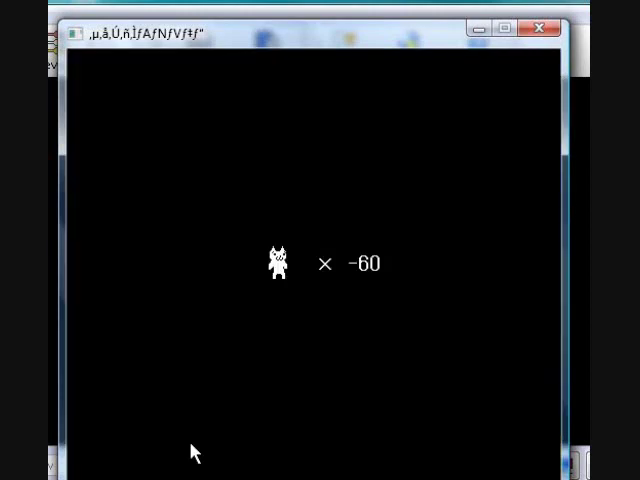
On the next attempt, run past the trees, cross the gap and clear the staircase
{"action": "key", "text": "Up"}
{"action": "key", "text": "Right"}
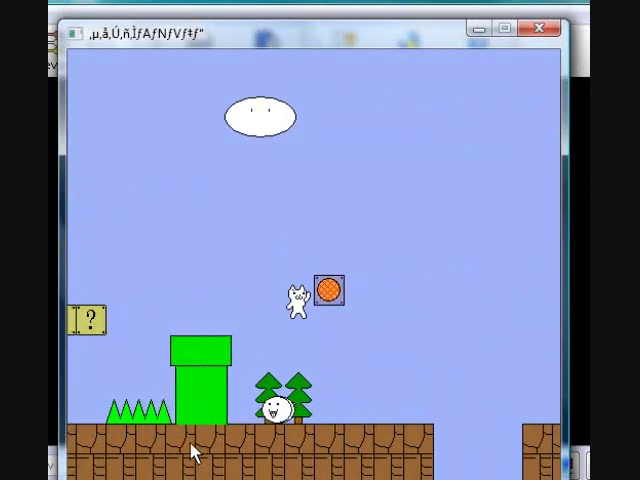
{"action": "key", "text": "Right"}
{"action": "key", "text": "Up"}
{"action": "key", "text": "Right"}
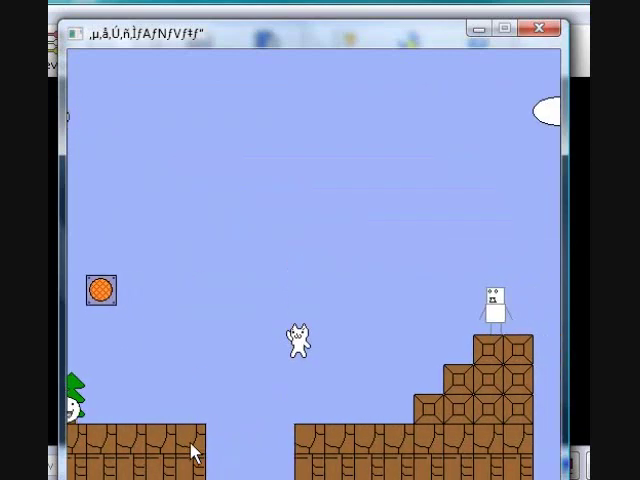
{"action": "key", "text": "Up"}
{"action": "key", "text": "Right"}
{"action": "key", "text": "Up"}
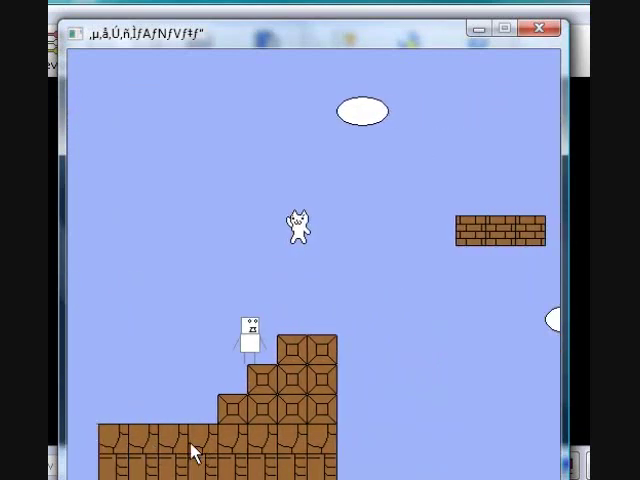
{"action": "key", "text": "Right"}
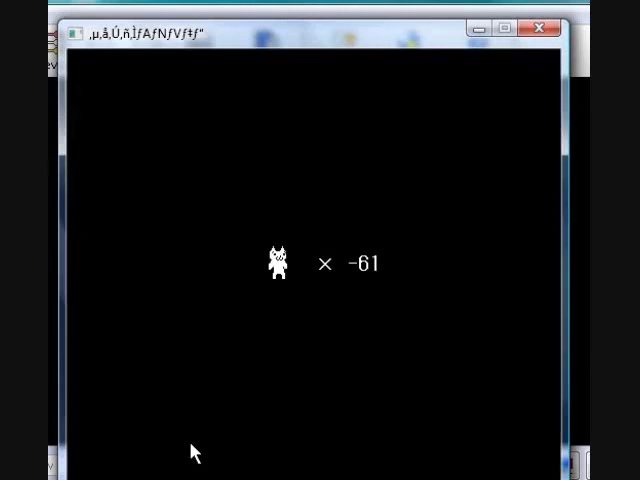
Jump the spikes and gap, climb the staircase and head for the floating bricks
{"action": "key", "text": "Right"}
{"action": "key", "text": "Up"}
{"action": "key", "text": "Right"}
{"action": "key", "text": "Up"}
{"action": "key", "text": "Right"}
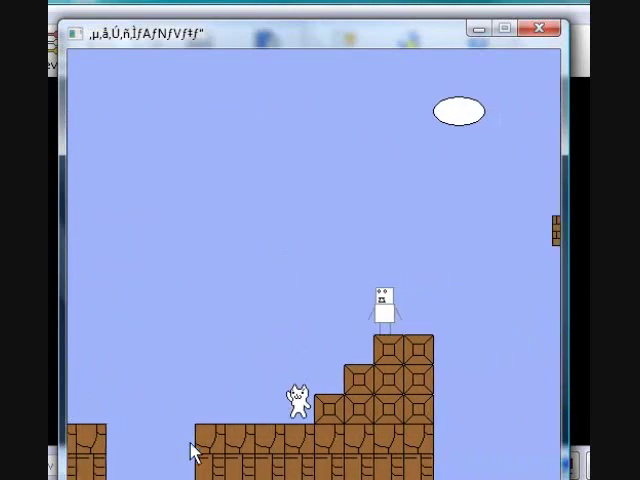
{"action": "key", "text": "Right"}
{"action": "key", "text": "Up"}
{"action": "key", "text": "Right"}
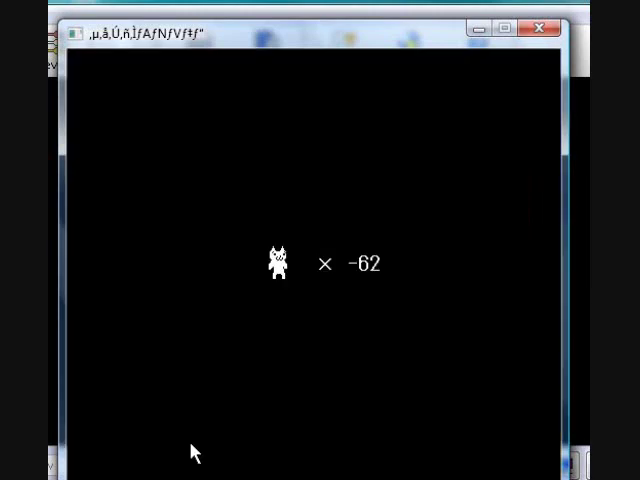
On the retry, jump over the robot enemy, land on the floating bricks, then leap toward the green ledge
{"action": "key", "text": "Right"}
{"action": "key", "text": "Up"}
{"action": "key", "text": "Right"}
{"action": "key", "text": "Up"}
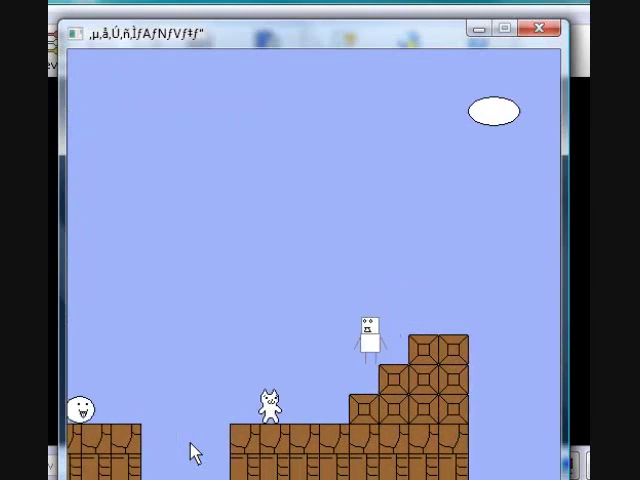
{"action": "key", "text": "Up"}
{"action": "key", "text": "Right"}
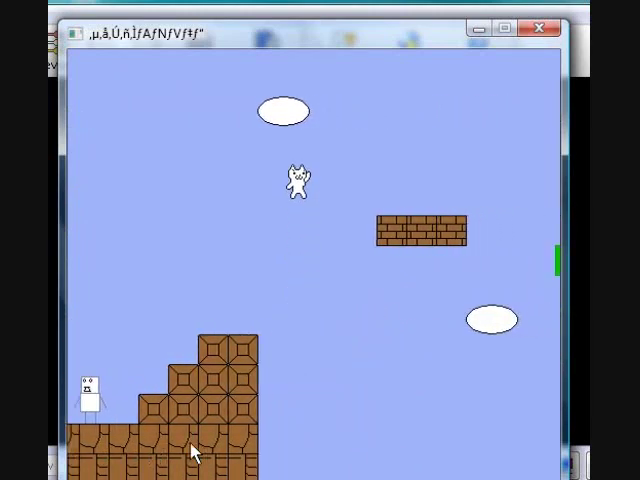
{"action": "key", "text": "Right"}
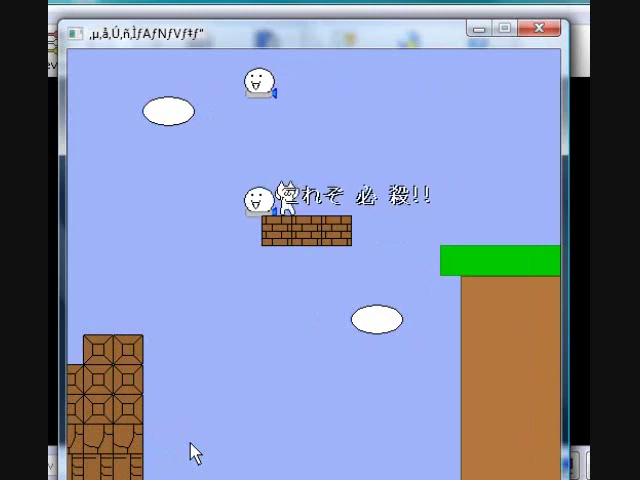
{"action": "key", "text": "Up"}
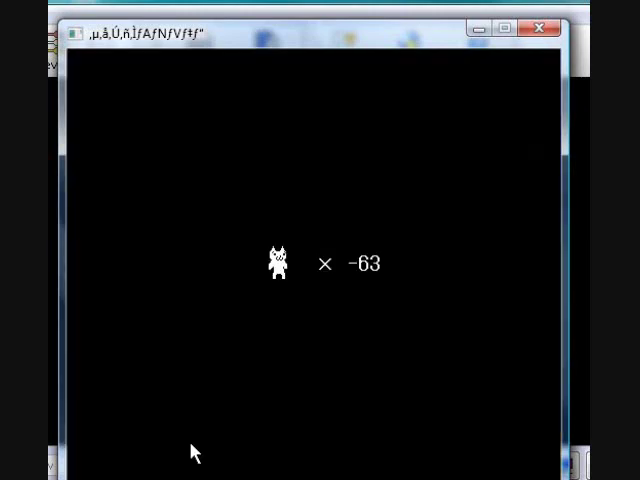
Bounce off the orange block, climb the staircase and jump toward the green ledge
{"action": "key", "text": "Right"}
{"action": "key", "text": "Up"}
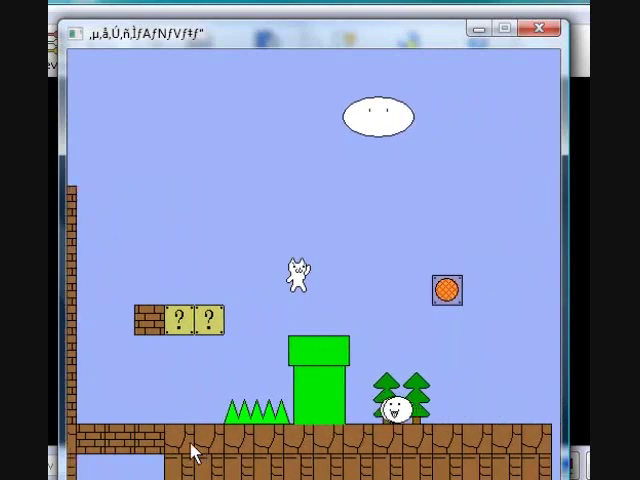
{"action": "key", "text": "Right"}
{"action": "key", "text": "Up"}
{"action": "key", "text": "Right"}
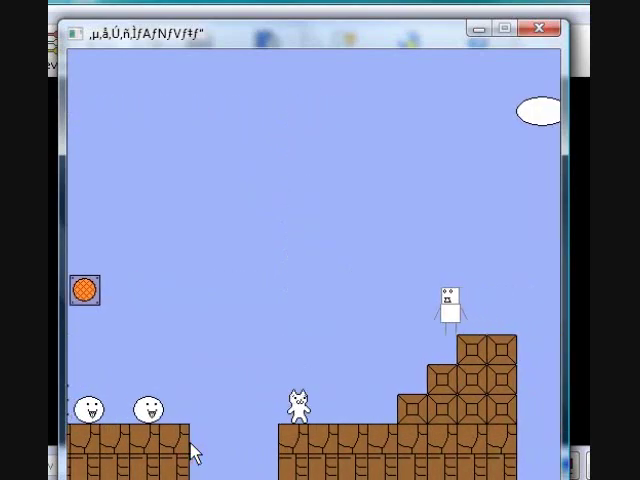
{"action": "key", "text": "Up"}
{"action": "key", "text": "Right"}
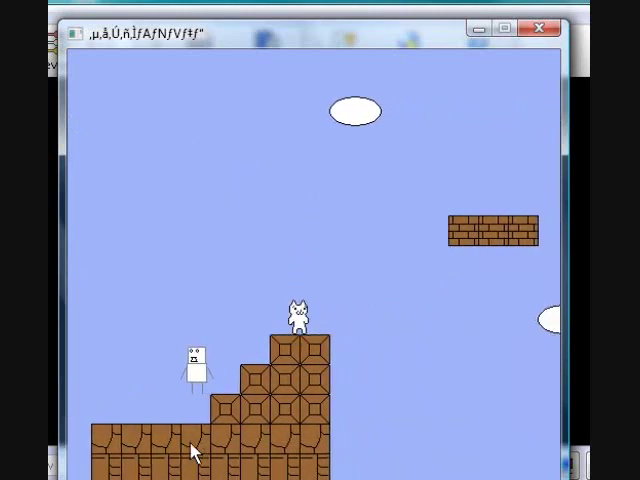
{"action": "key", "text": "Up"}
{"action": "key", "text": "Right"}
{"action": "key", "text": "Up"}
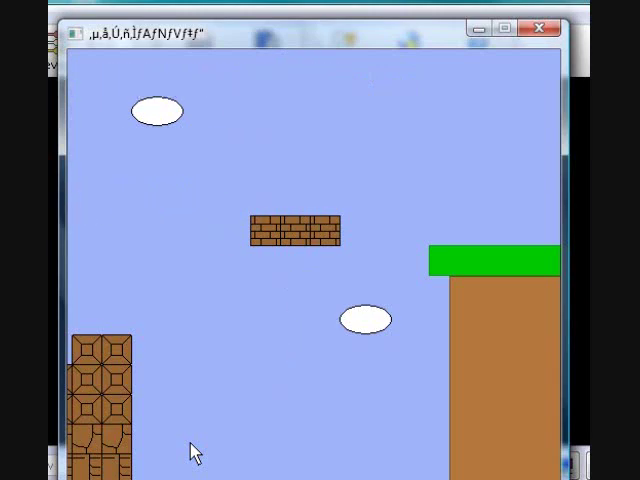
In a fresh run, jump the spikes, pipe and staircase enemy, then head past the floating bricks
{"action": "key", "text": "Right"}
{"action": "key", "text": "Up"}
{"action": "key", "text": "Right"}
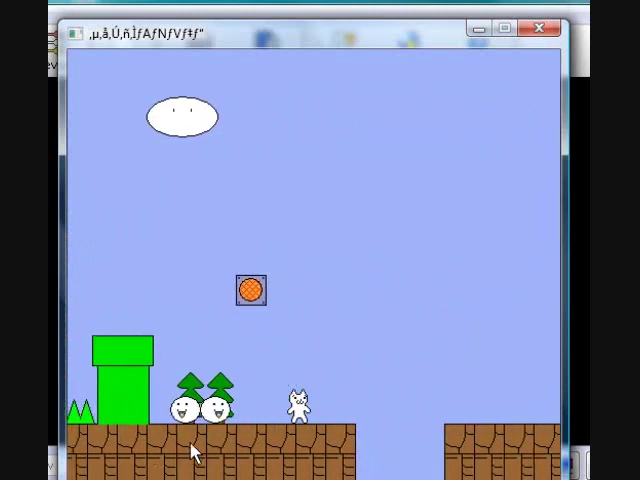
{"action": "key", "text": "Up"}
{"action": "key", "text": "Right"}
{"action": "key", "text": "Up"}
{"action": "key", "text": "Right"}
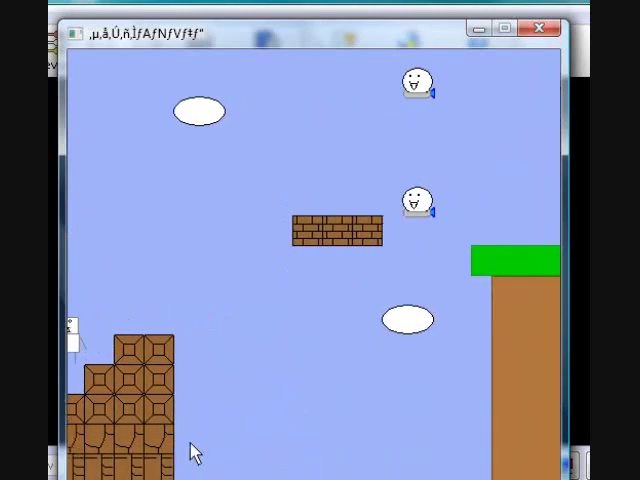